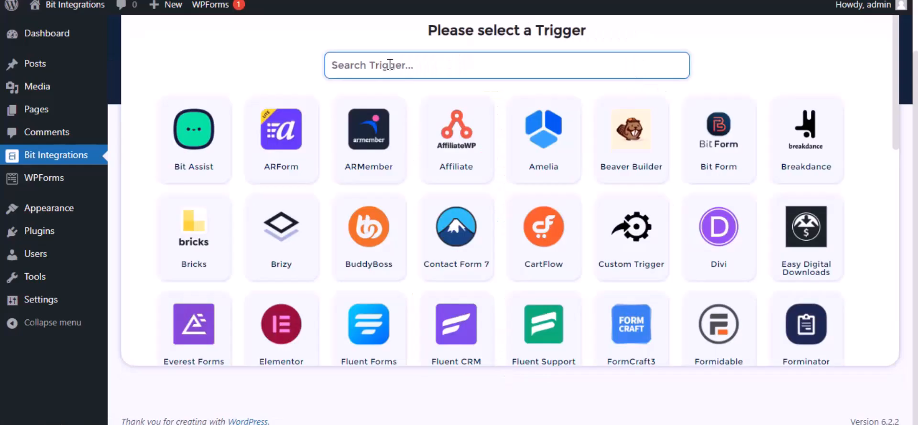
# Set WPForms as the integration's trigger, using Simple Contact Form as the form, and continue to the action selection.
pyautogui.write('wp')
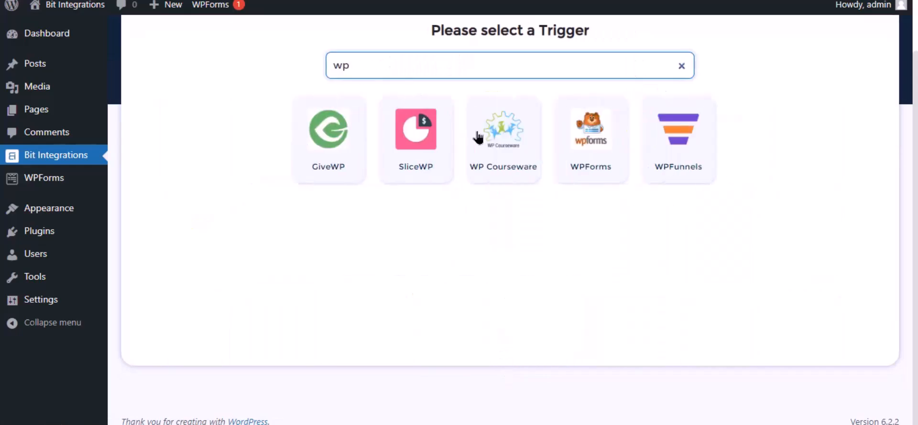
pyautogui.click(589, 167)
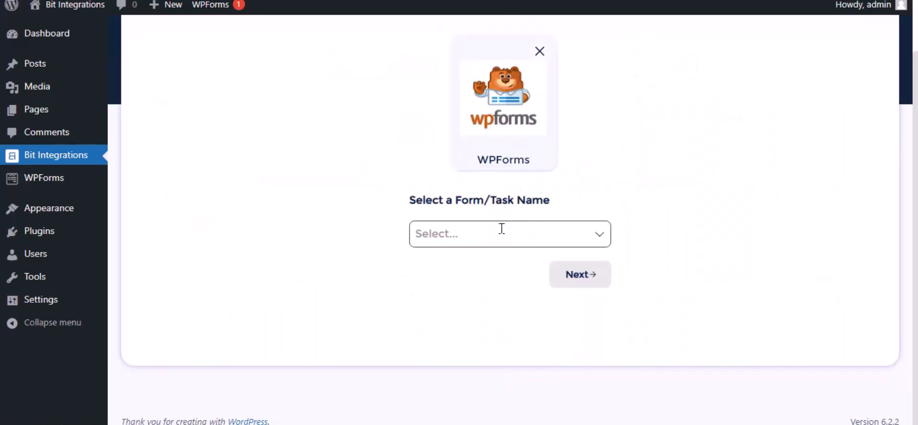
pyautogui.click(493, 230)
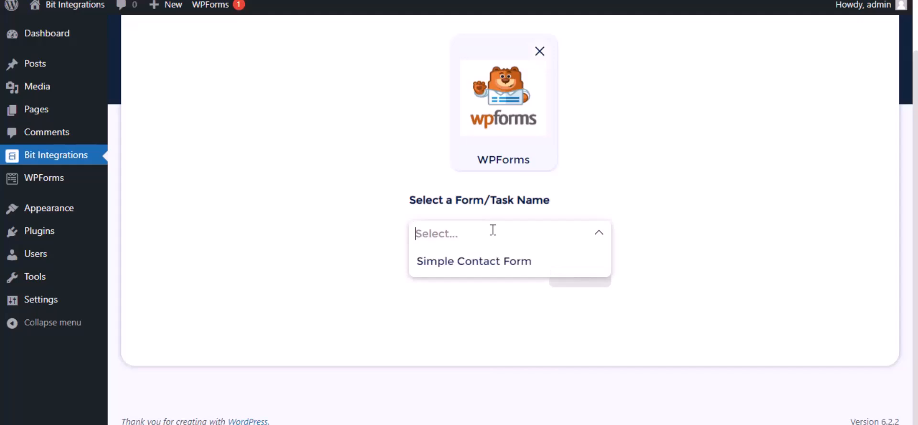
pyautogui.click(492, 263)
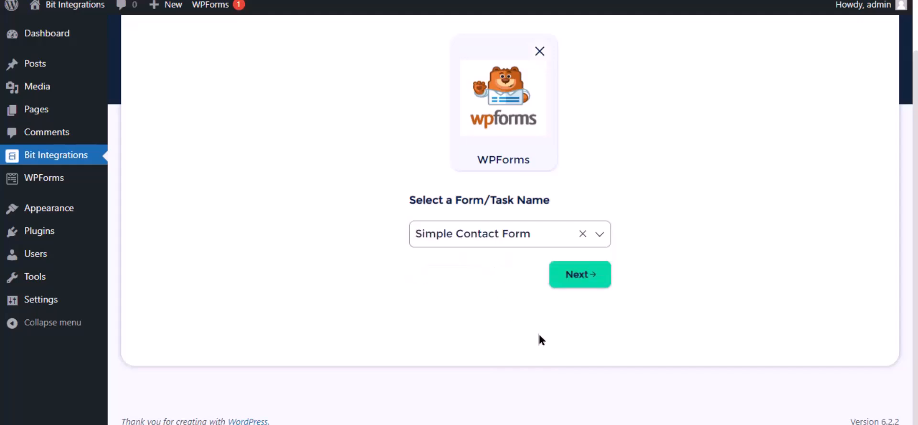
pyautogui.click(579, 282)
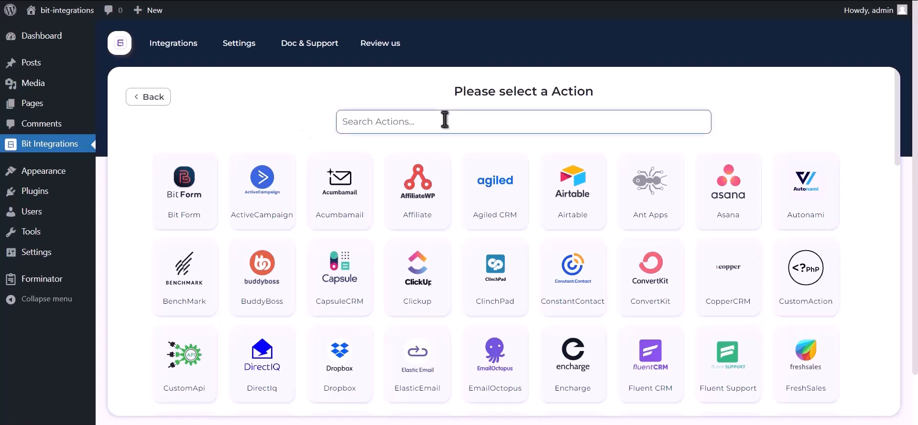
# Choose Google Contacts as the action and go to the Google Cloud API Credentials page from its integration settings.
pyautogui.write('google contacts')
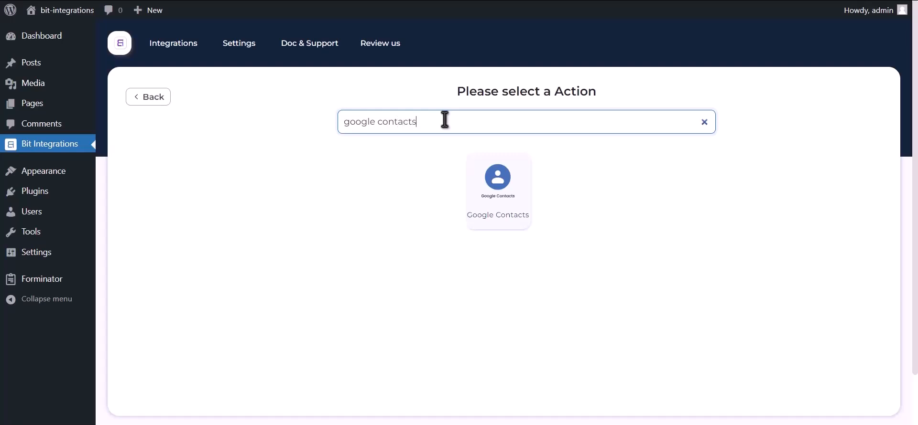
pyautogui.click(493, 201)
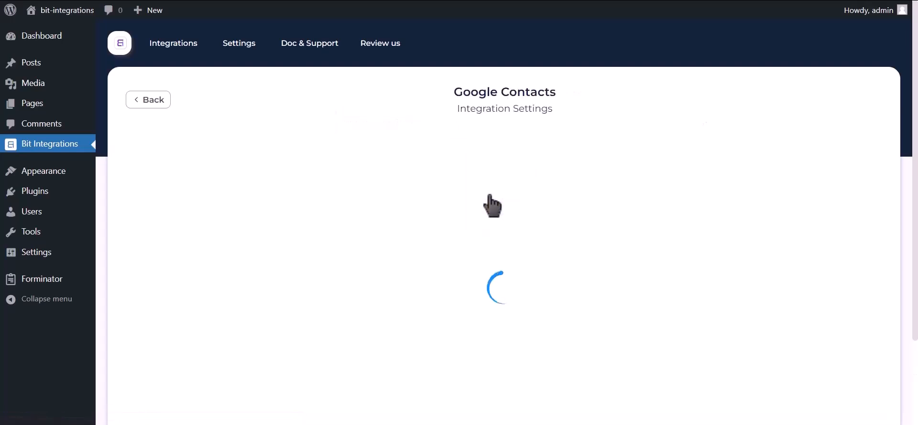
pyautogui.moveTo(132, 296); pyautogui.dragTo(325, 298)
pyautogui.click(325, 299)
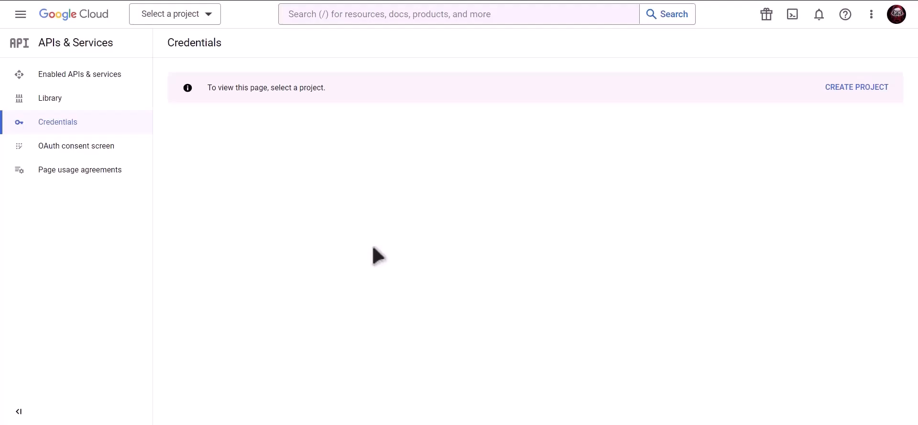
# Create a new Google Cloud project named Bit Integrations with no organization.
pyautogui.click(857, 88)
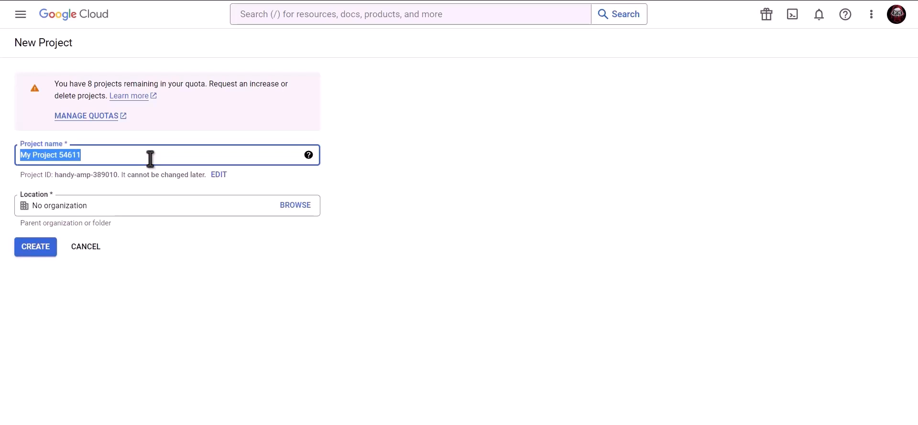
pyautogui.write('Bit Integrations')
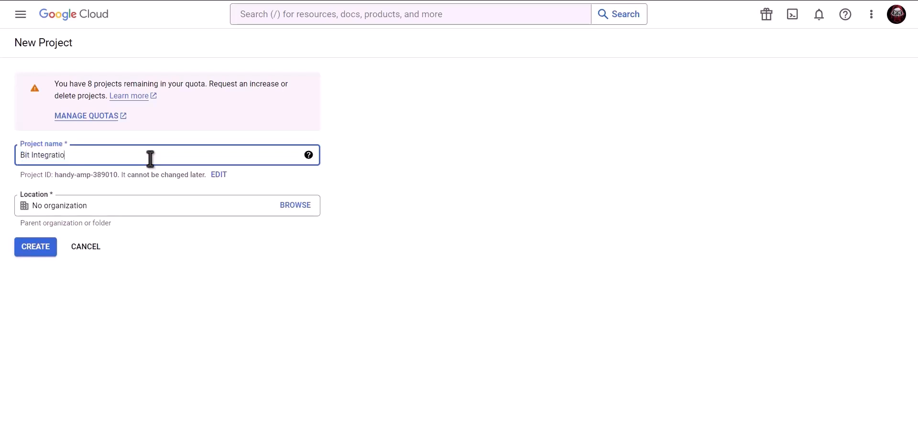
pyautogui.click(36, 248)
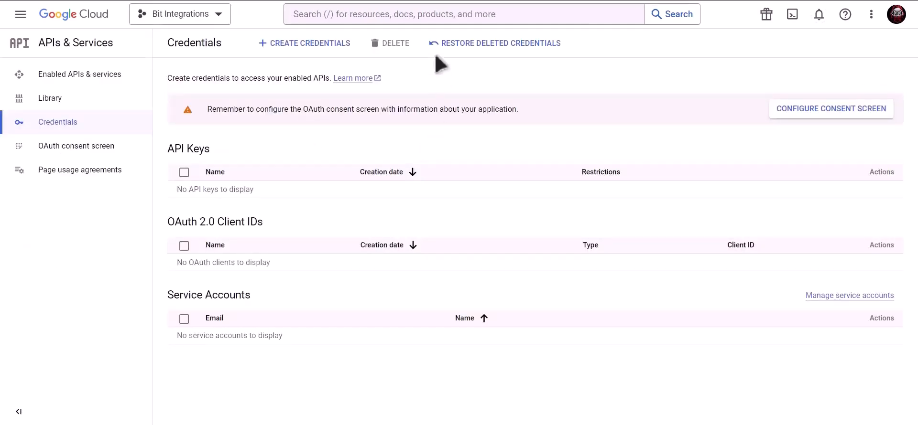
# Search for "Google contacts api" and enable the Contacts API for the Bit Integrations project.
pyautogui.click(422, 15)
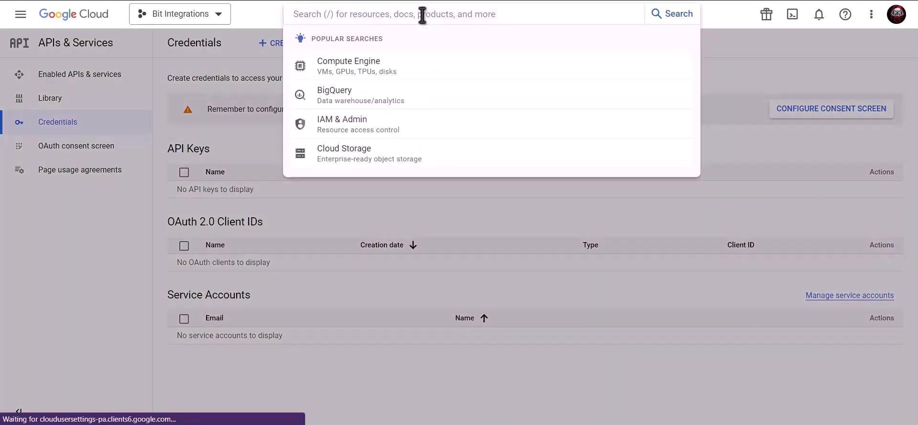
pyautogui.write('Google cont')
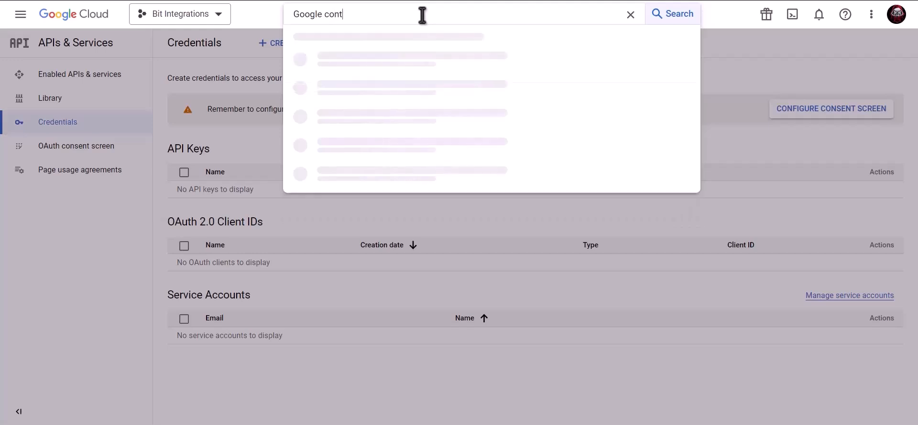
pyautogui.write('acts api')
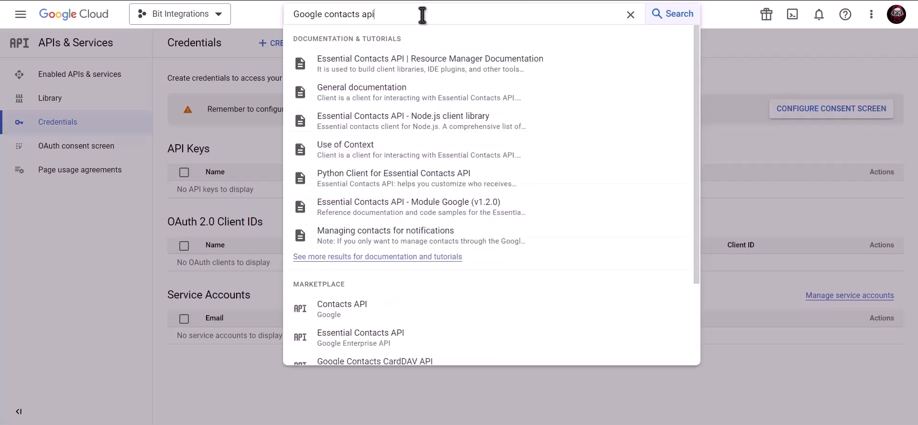
pyautogui.click(374, 311)
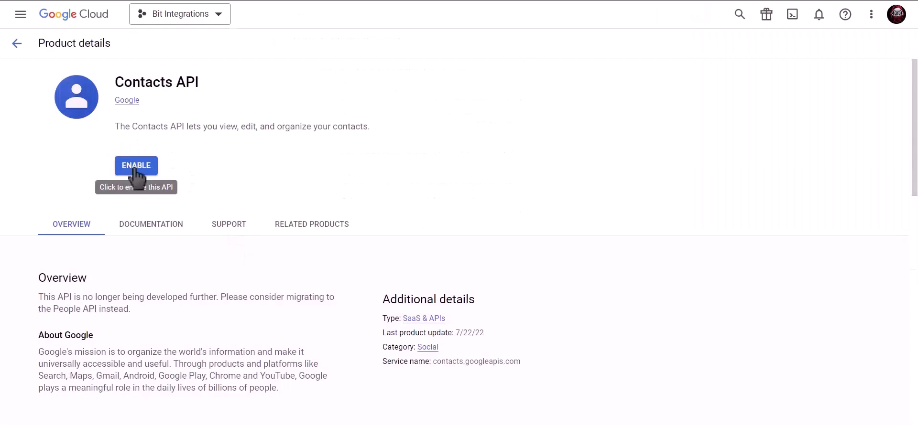
pyautogui.click(135, 168)
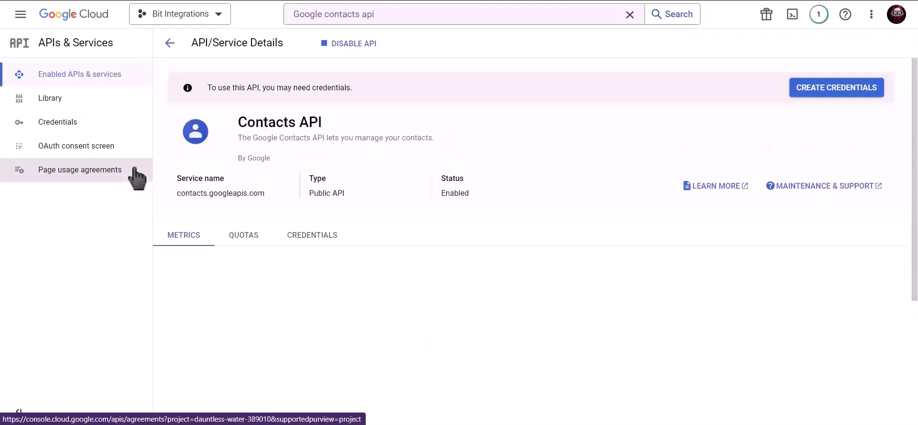
# Search for "google people api" and enable the Google People API for the project.
pyautogui.click(401, 15)
pyautogui.moveTo(401, 19); pyautogui.dragTo(286, 22)
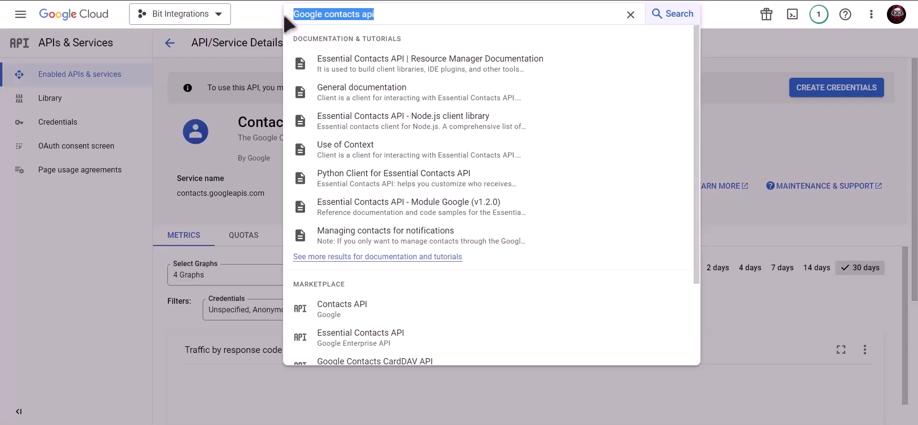
pyautogui.write('google')
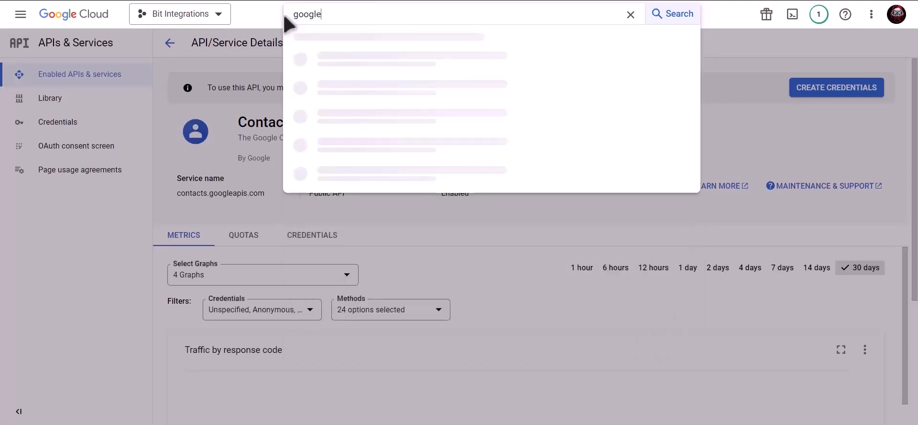
pyautogui.write(' people api')
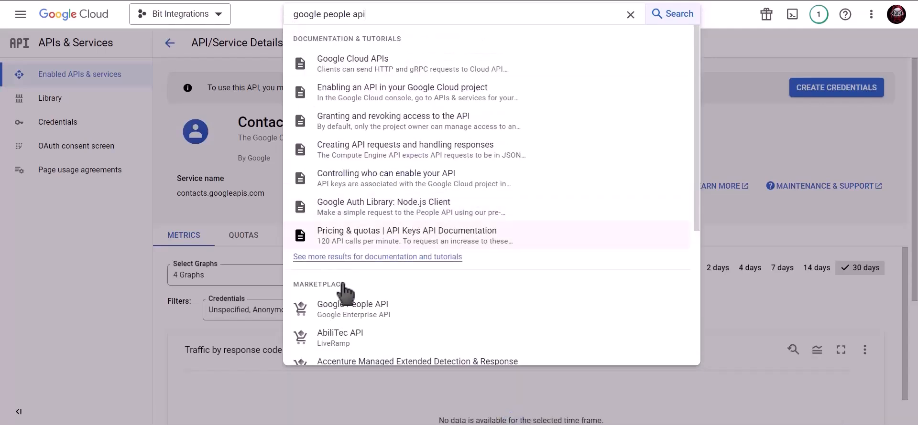
pyautogui.click(386, 310)
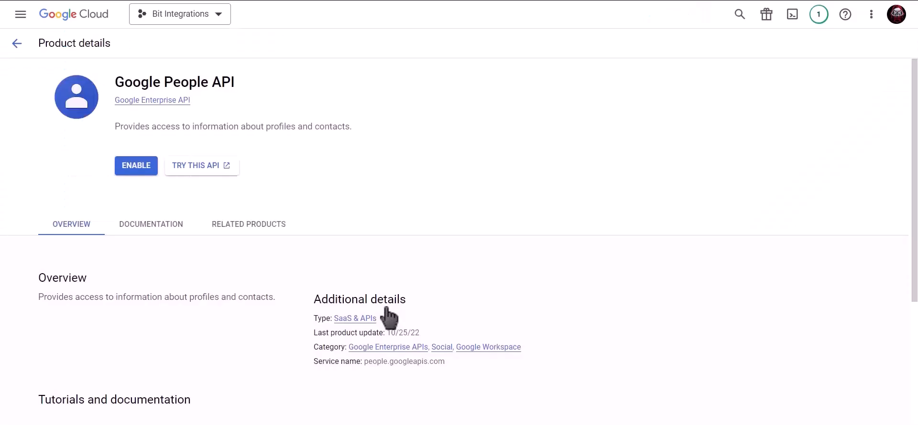
pyautogui.click(136, 171)
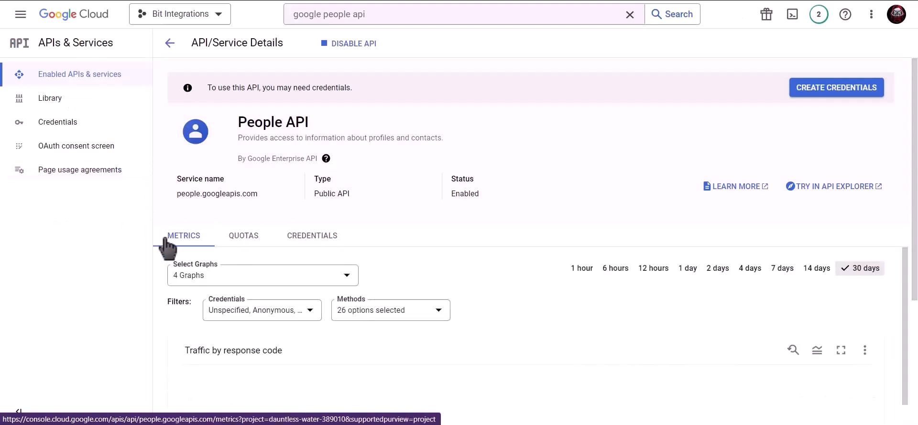
# Start configuring the project's OAuth consent screen with the External user type.
pyautogui.click(95, 123)
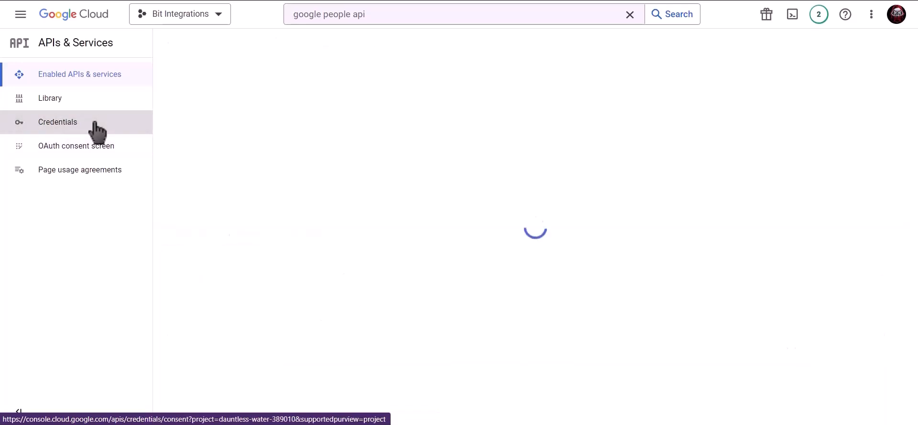
pyautogui.click(795, 114)
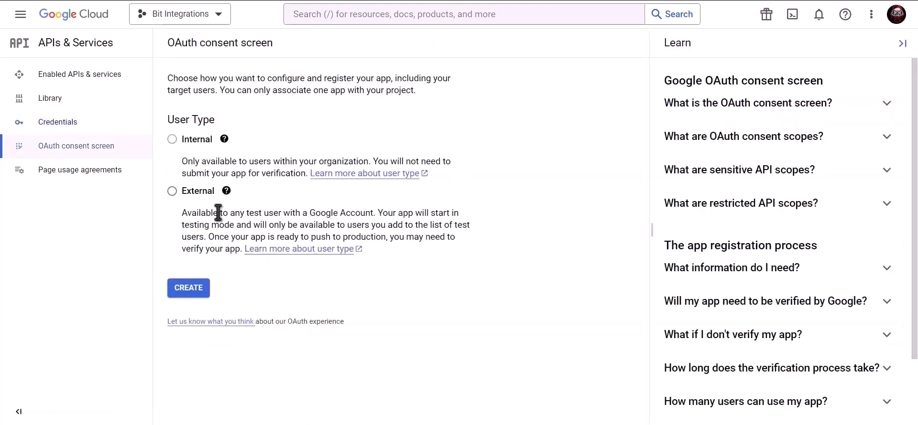
pyautogui.click(172, 191)
pyautogui.click(192, 295)
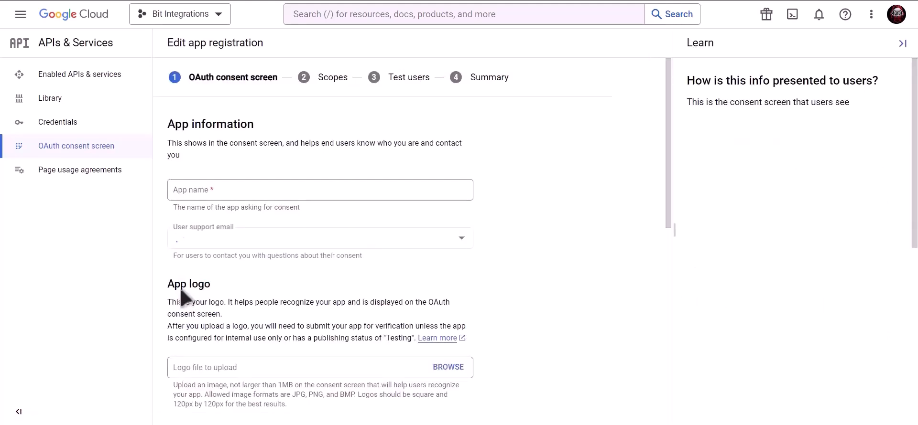
# Fill in the app name Bit Integrations, the user support email and the developer contact email, and save the app information.
pyautogui.click(250, 192)
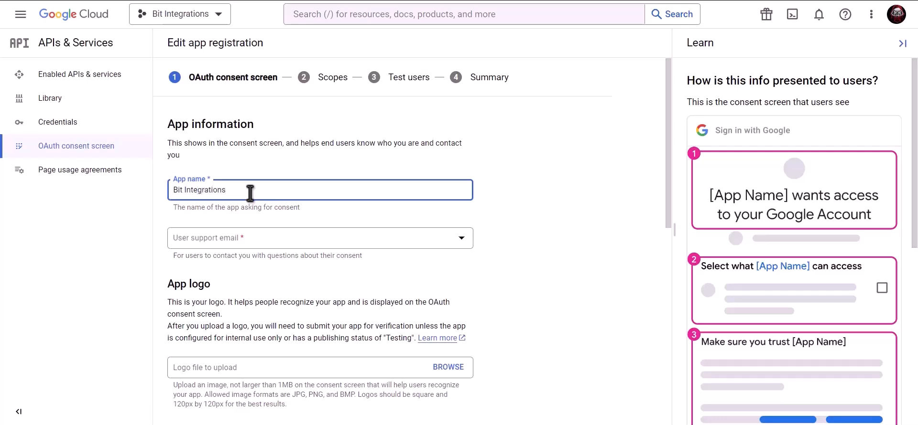
pyautogui.click(250, 239)
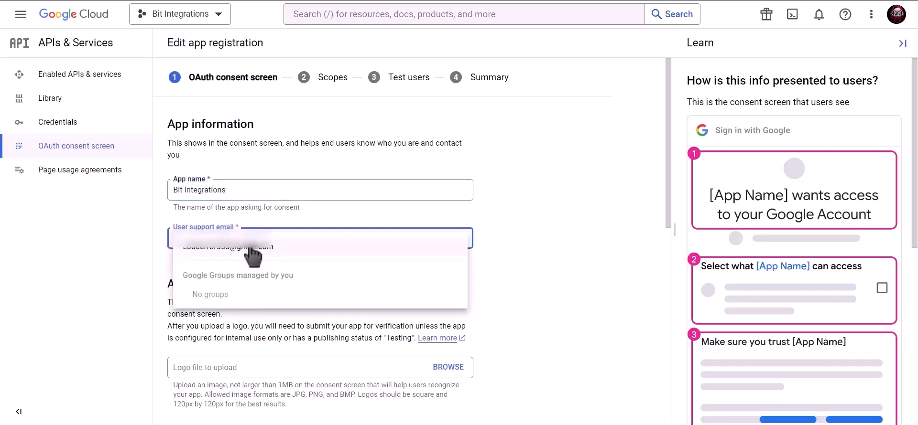
pyautogui.click(250, 246)
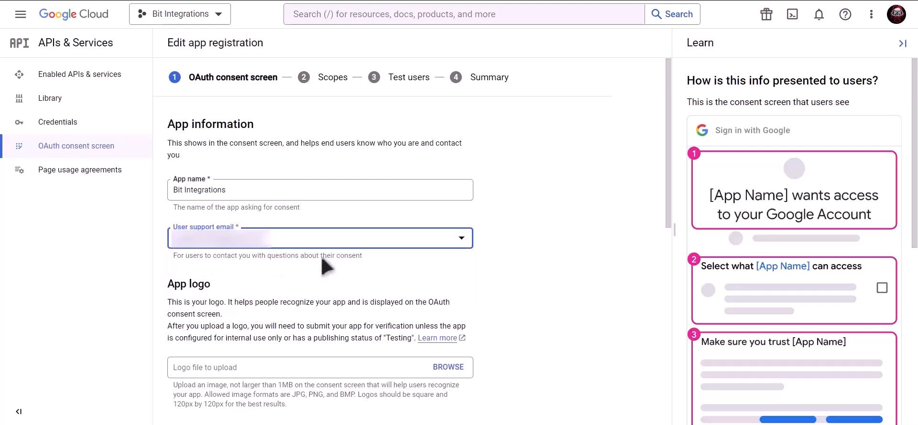
pyautogui.scroll(-10, 325, 265)
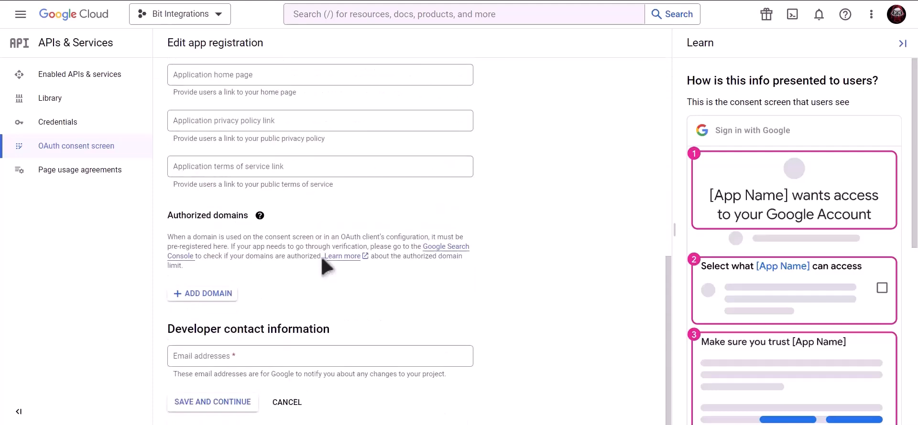
pyautogui.click(264, 354)
pyautogui.hotkey('ctrl', 'v')
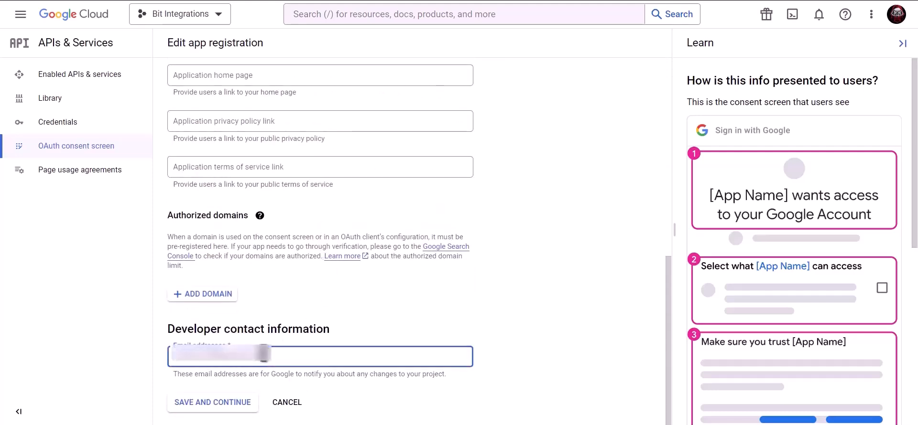
pyautogui.click(223, 407)
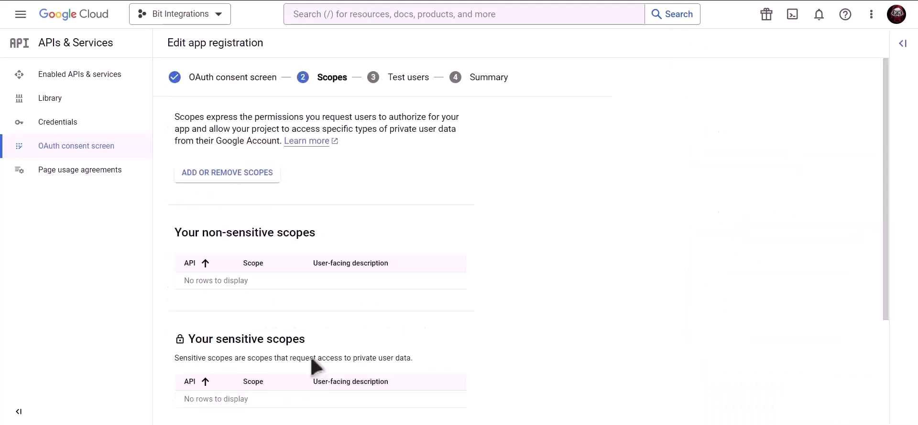
# Complete the app registration without adding scopes or test users, and return to the project's Credentials page.
pyautogui.scroll(-3, 316, 367)
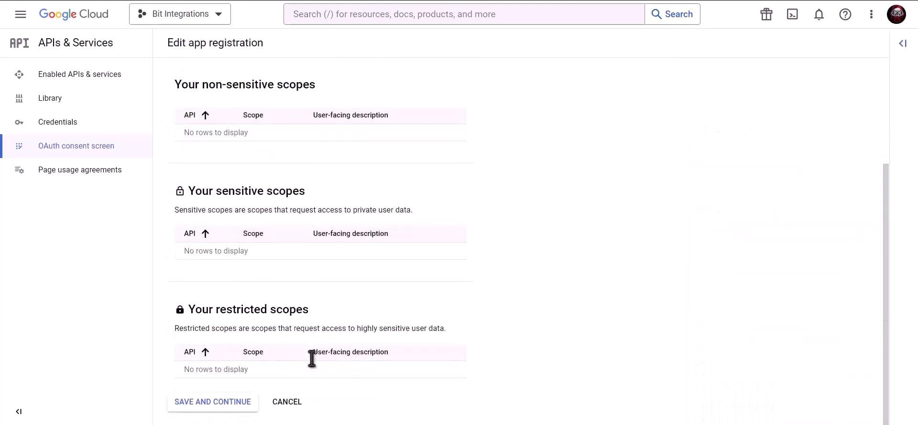
pyautogui.click(212, 406)
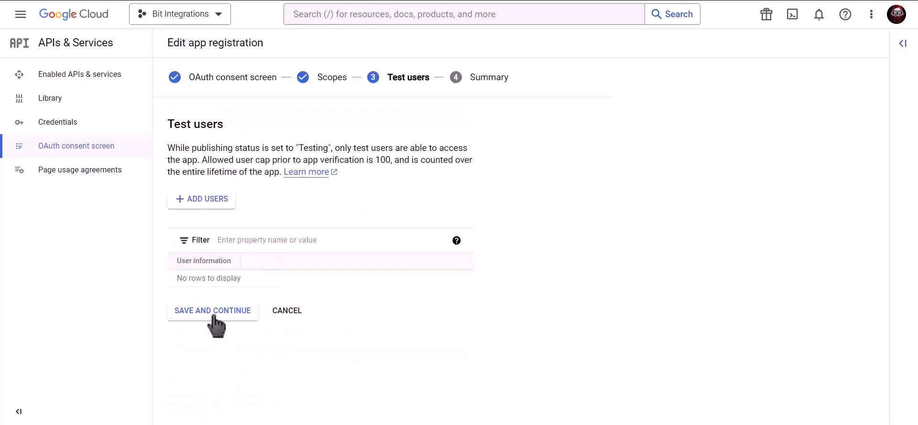
pyautogui.click(234, 316)
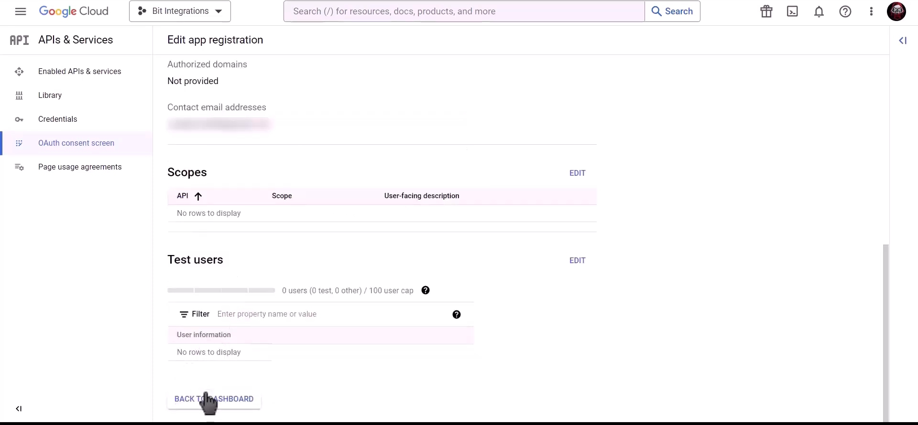
pyautogui.click(227, 405)
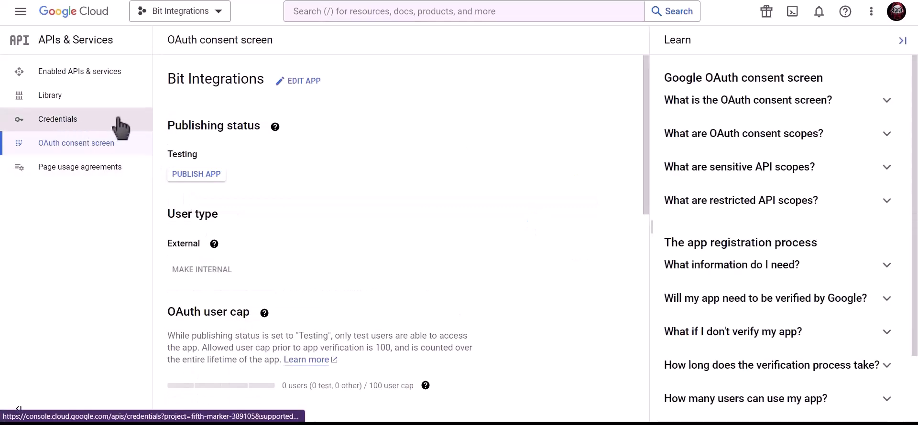
pyautogui.click(120, 125)
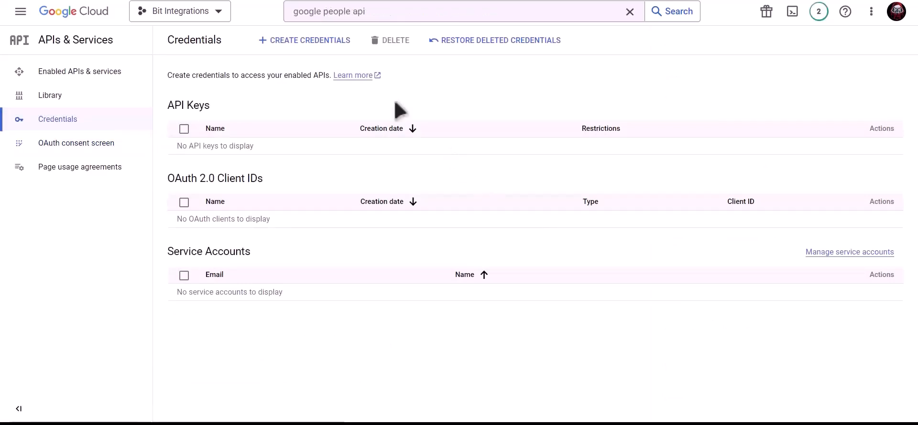
# Start creating an OAuth client ID of type Web application and name it Bit Integrations.
pyautogui.click(310, 43)
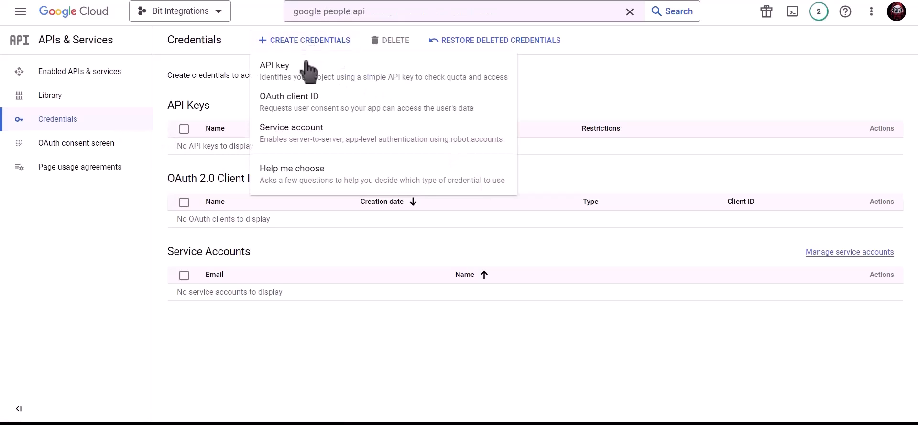
pyautogui.click(381, 112)
pyautogui.click(283, 130)
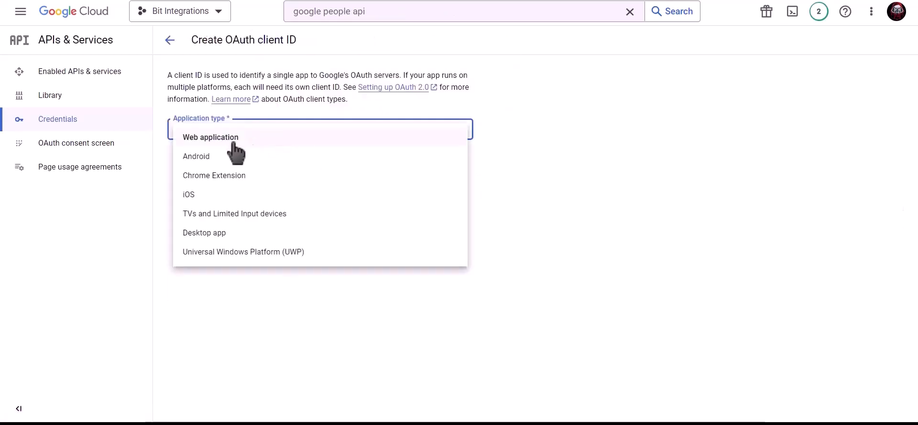
pyautogui.click(241, 143)
pyautogui.click(238, 161)
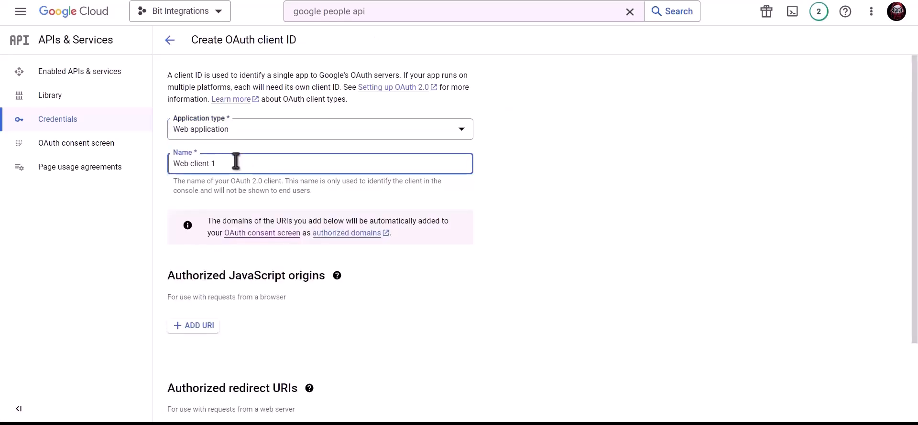
pyautogui.hotkey('ctrl', 'a')
pyautogui.write('B')
# Copy the Homepage URL from the Bit Integrations settings and add it as an authorized JavaScript origin of the OAuth client.
pyautogui.scroll(-2, 270, 163)
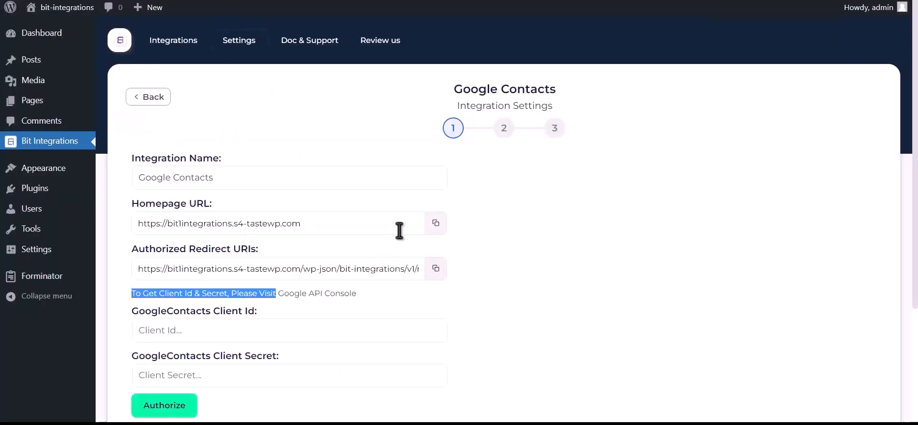
pyautogui.click(435, 224)
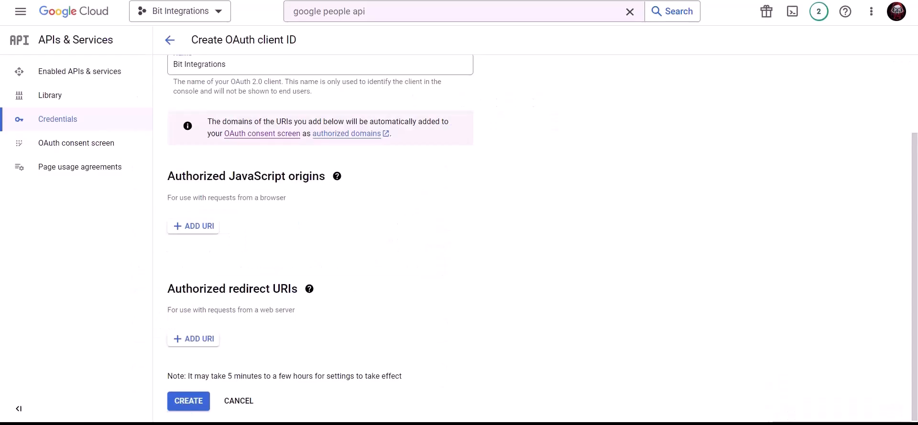
pyautogui.click(192, 229)
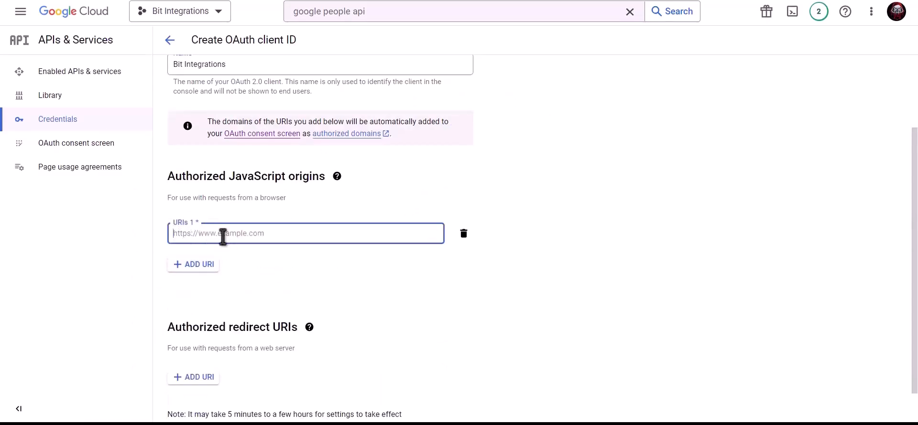
pyautogui.hotkey('ctrl', 'v')
pyautogui.click(276, 259)
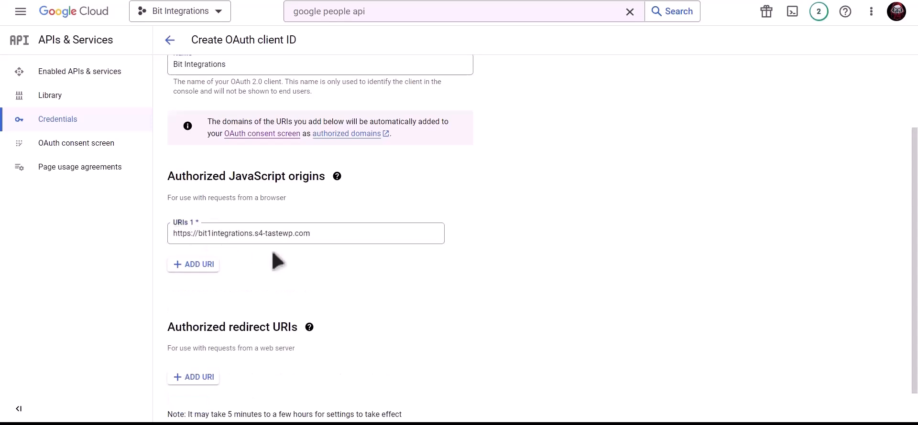
# Copy the authorized redirect URI from Bit Integrations, add it to the OAuth client's redirect URIs, and create the client.
pyautogui.scroll(-1, 277, 260)
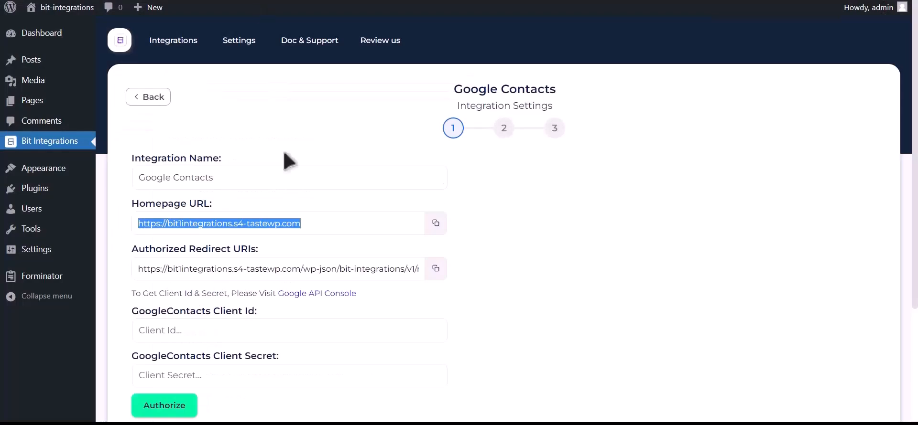
pyautogui.click(435, 269)
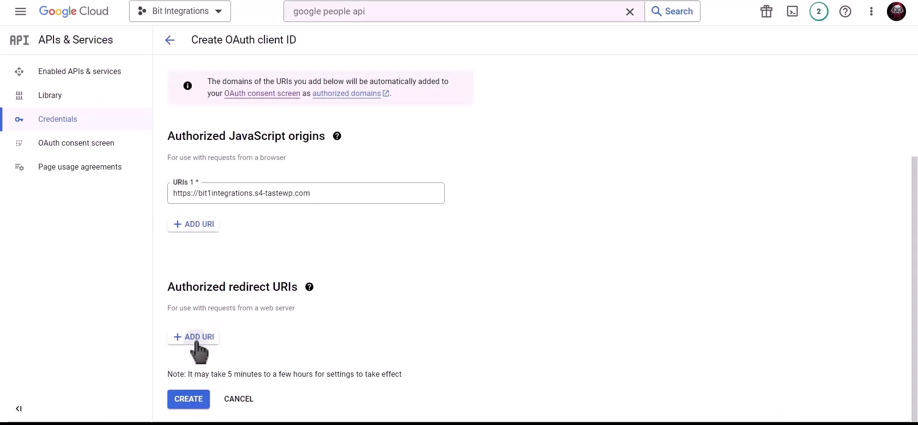
pyautogui.click(196, 340)
pyautogui.click(197, 342)
pyautogui.hotkey('ctrl', 'v')
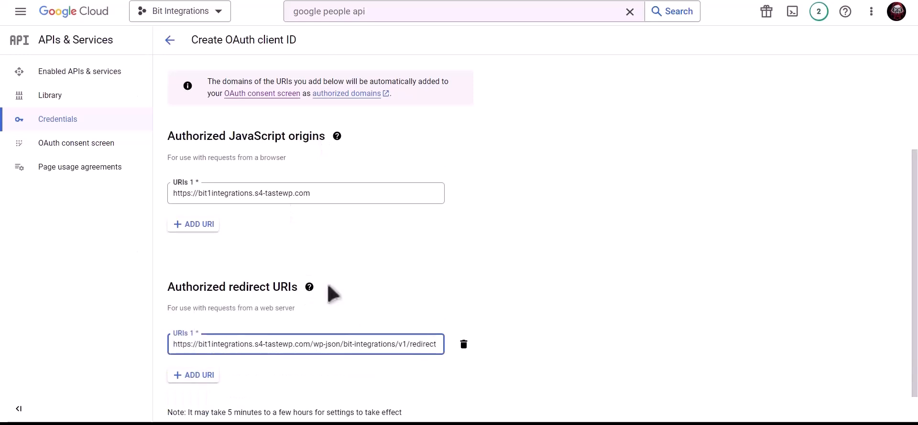
pyautogui.scroll(-1, 432, 286)
pyautogui.click(196, 401)
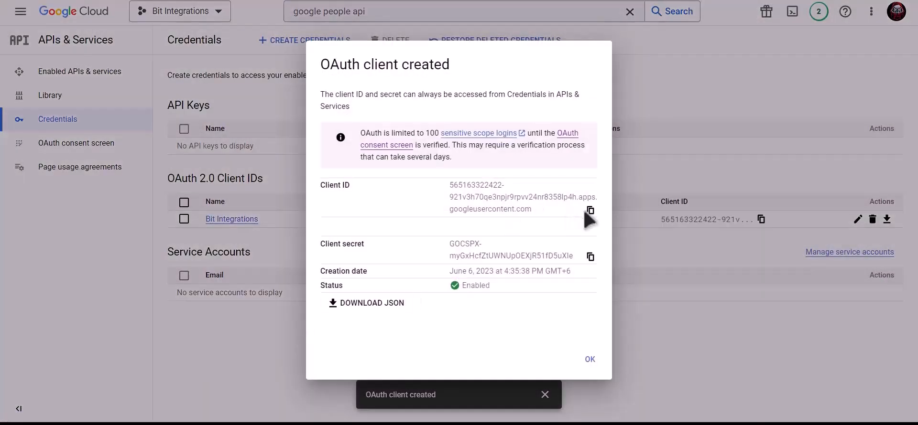
# Copy the new OAuth client's ID and client secret into the matching Google Contacts integration fields in Bit Integrations.
pyautogui.click(591, 210)
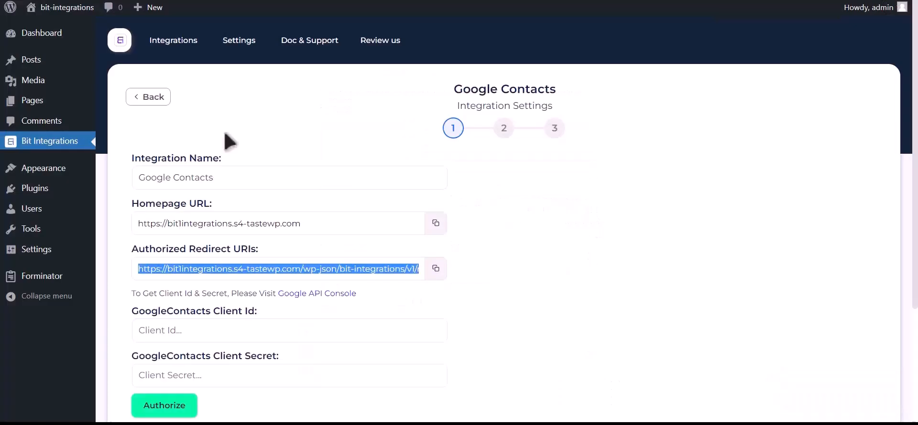
pyautogui.click(217, 330)
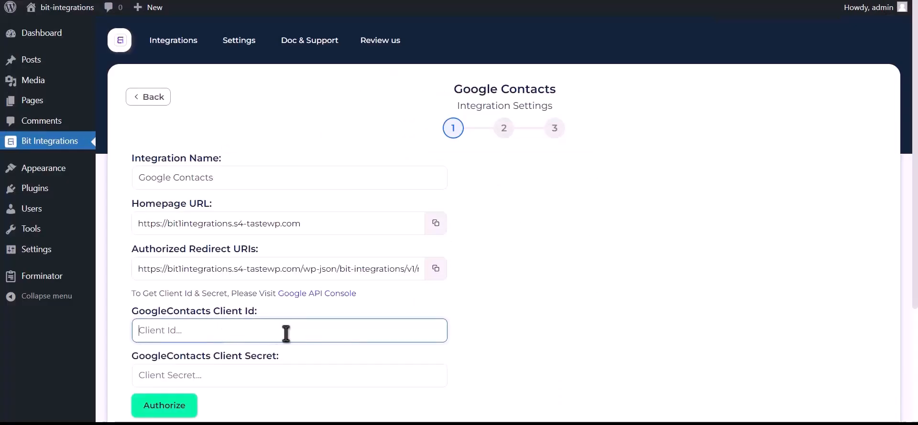
pyautogui.hotkey('ctrl', 'v')
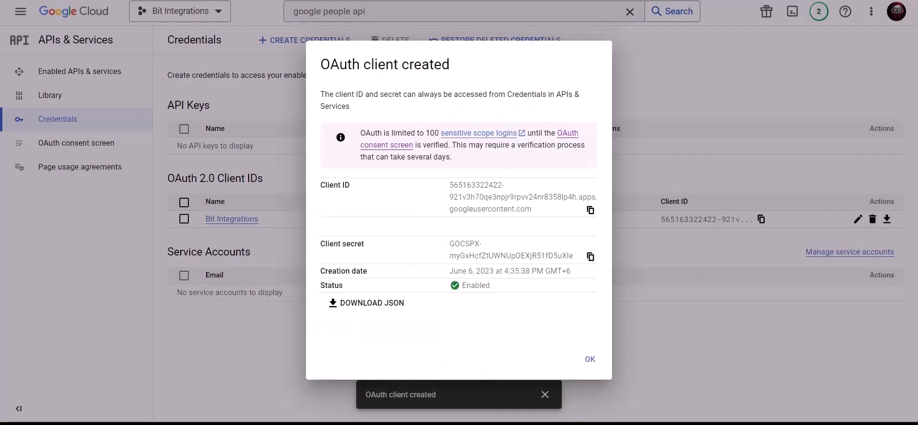
pyautogui.click(590, 257)
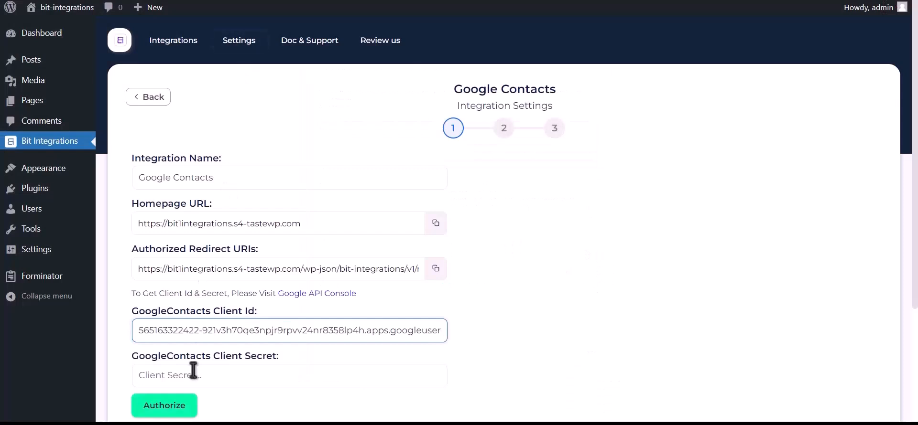
pyautogui.click(193, 370)
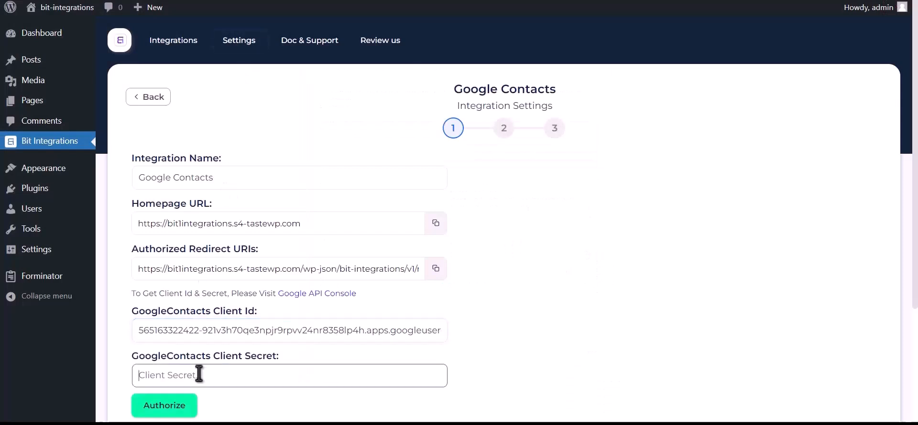
pyautogui.hotkey('ctrl', 'v')
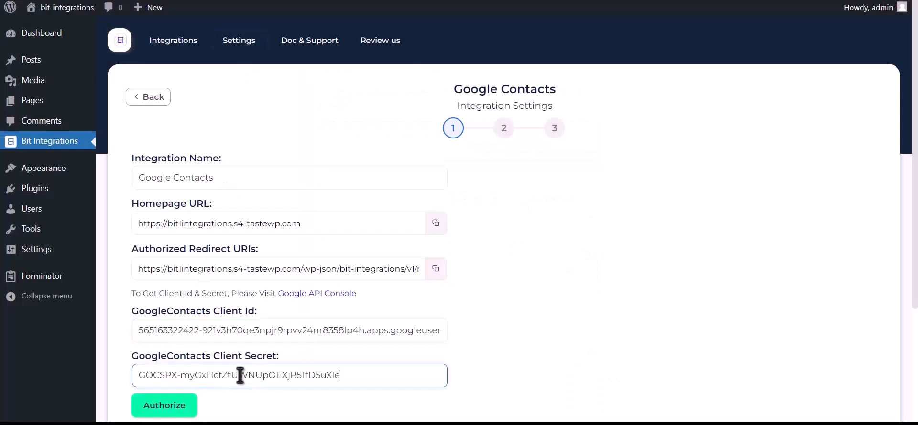
# Authorize the Google Contacts integration, continuing past the unverified app warning to s4-tastewp.com and granting it access to the Google account.
pyautogui.click(187, 406)
pyautogui.click(137, 94)
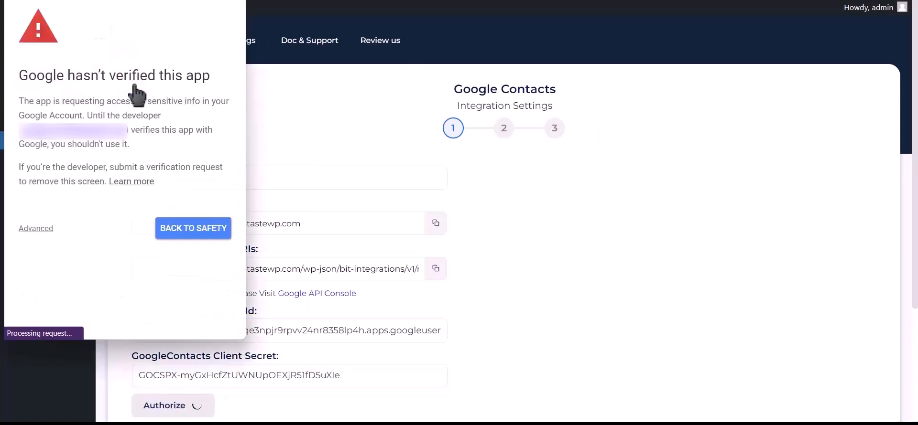
pyautogui.click(40, 232)
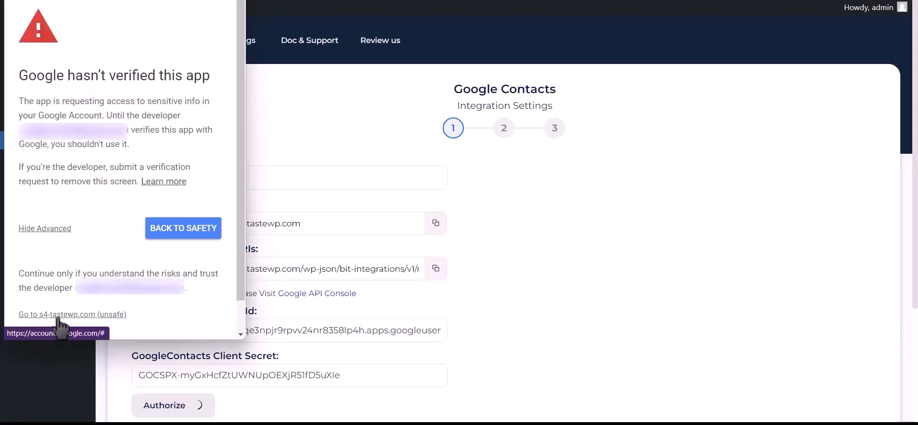
pyautogui.click(97, 316)
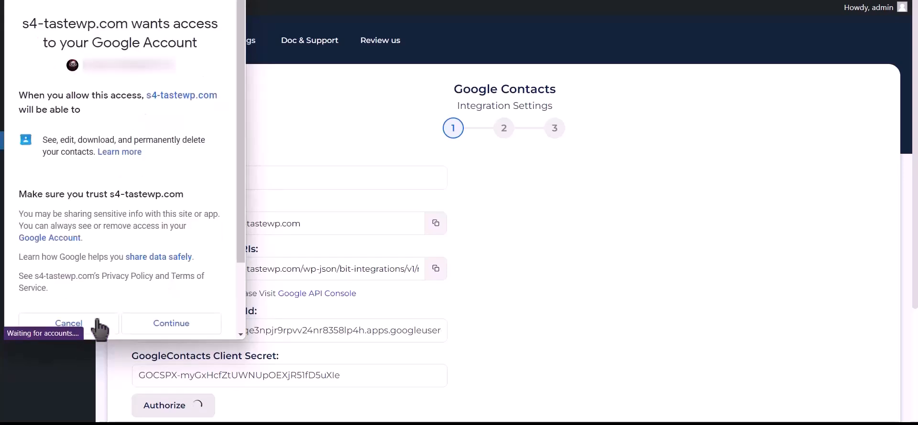
pyautogui.click(171, 330)
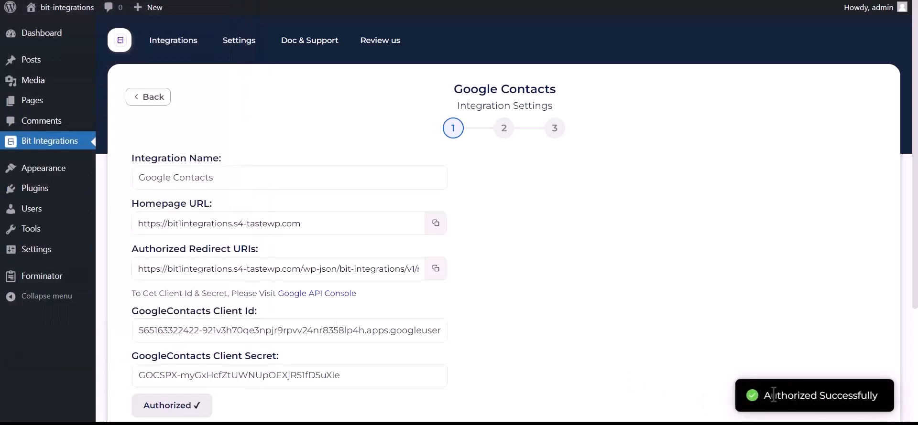
pyautogui.moveTo(764, 397); pyautogui.dragTo(882, 399)
# Proceed to the second stage of the integration settings and set the action to Create a contact.
pyautogui.scroll(-3, 720, 385)
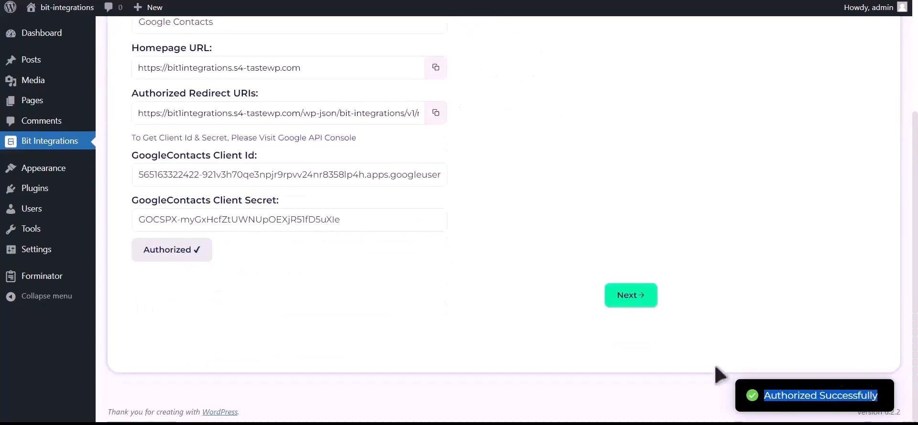
pyautogui.click(635, 305)
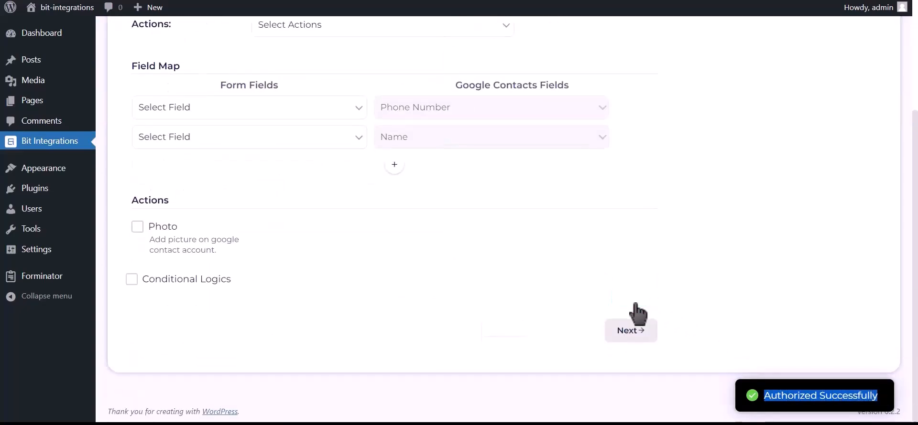
pyautogui.scroll(2, 399, 252)
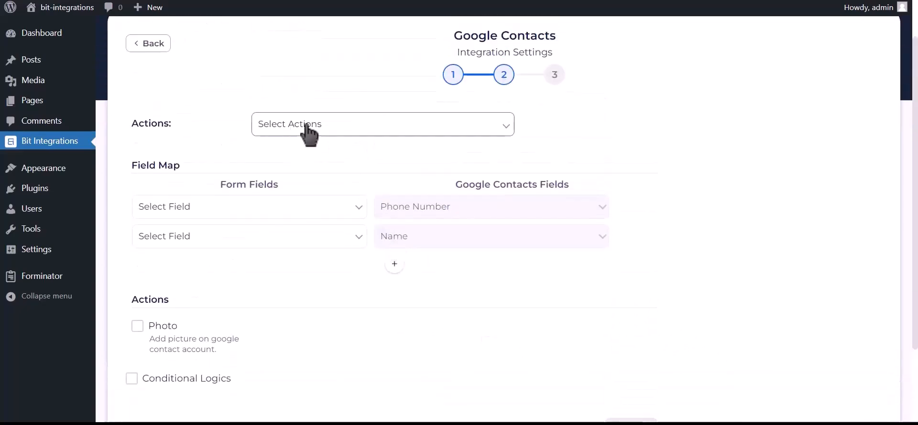
pyautogui.click(363, 132)
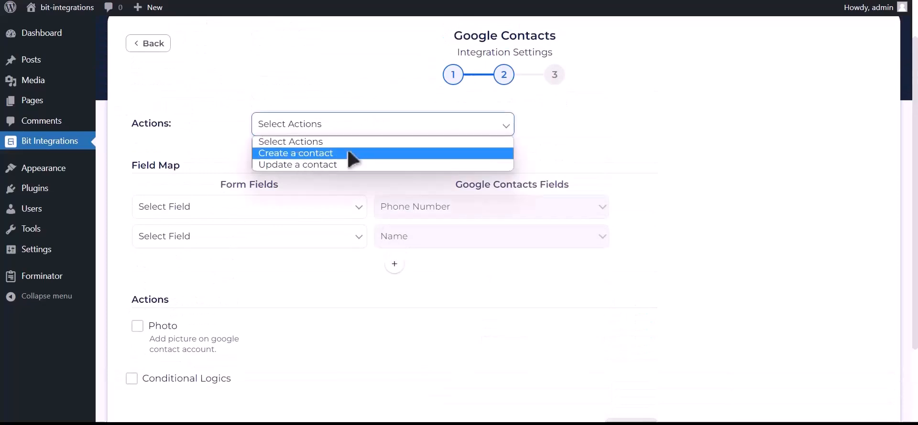
pyautogui.click(353, 154)
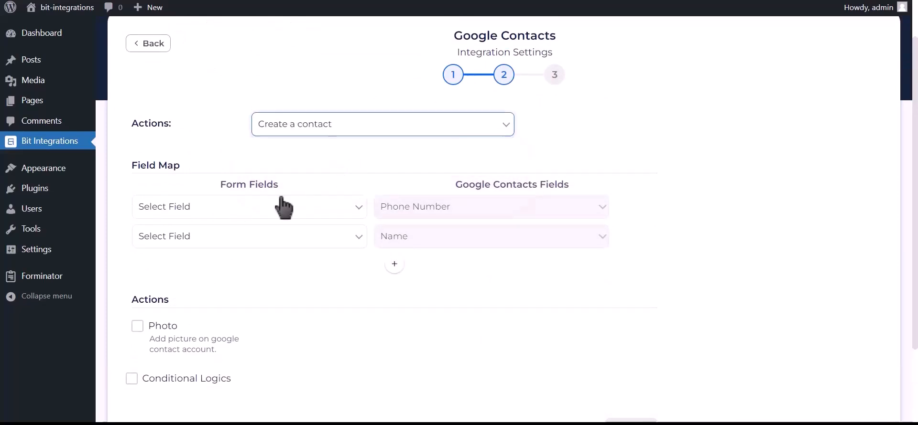
# Map the form field Phone Number-1 to Phone Number and Name-1 to Name.
pyautogui.click(232, 210)
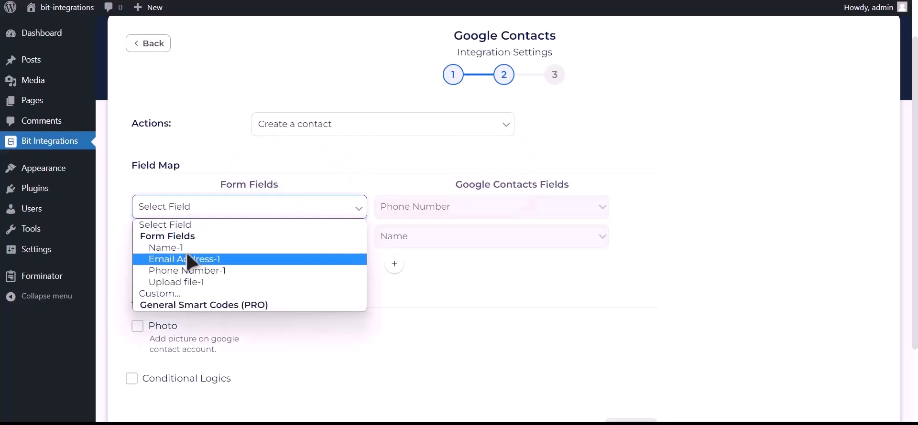
pyautogui.click(229, 272)
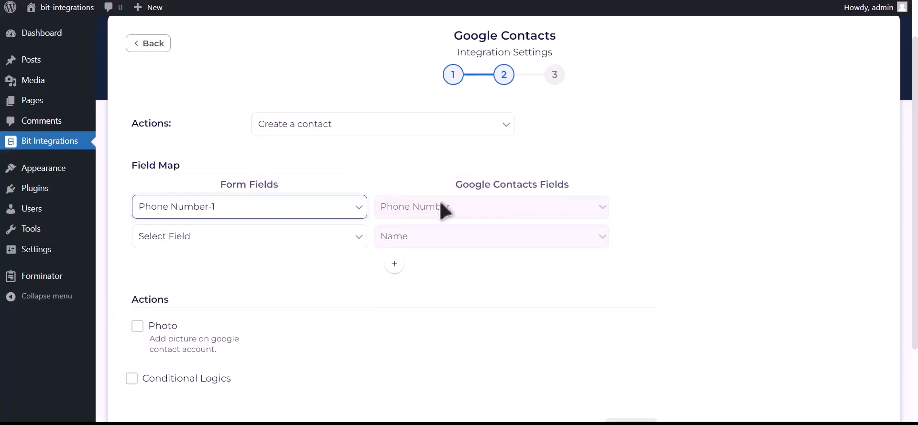
pyautogui.click(301, 241)
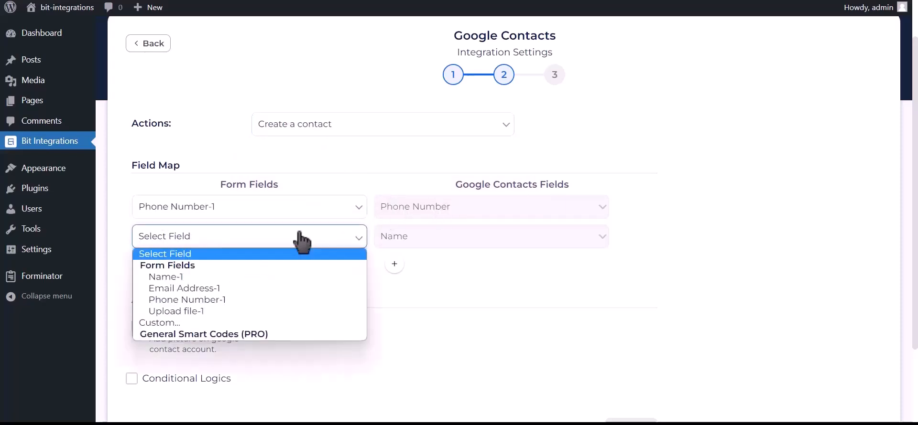
pyautogui.click(242, 278)
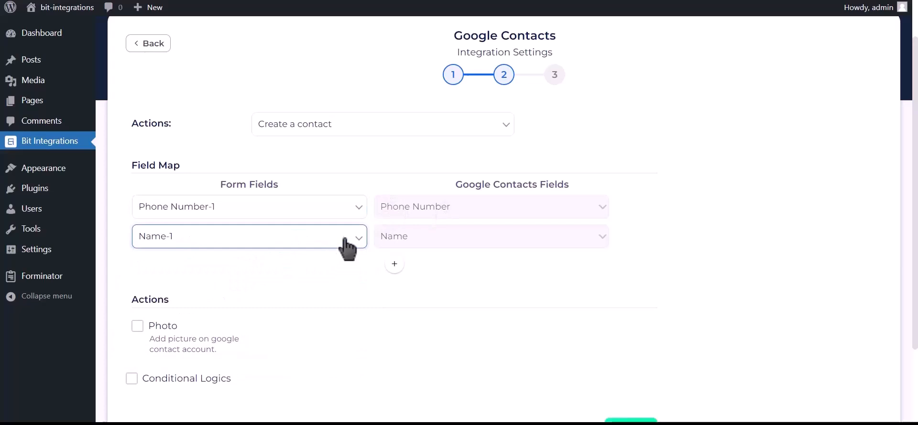
# Add a field map row that maps Email Address-1 to the Google Contacts email field.
pyautogui.click(395, 265)
pyautogui.click(274, 275)
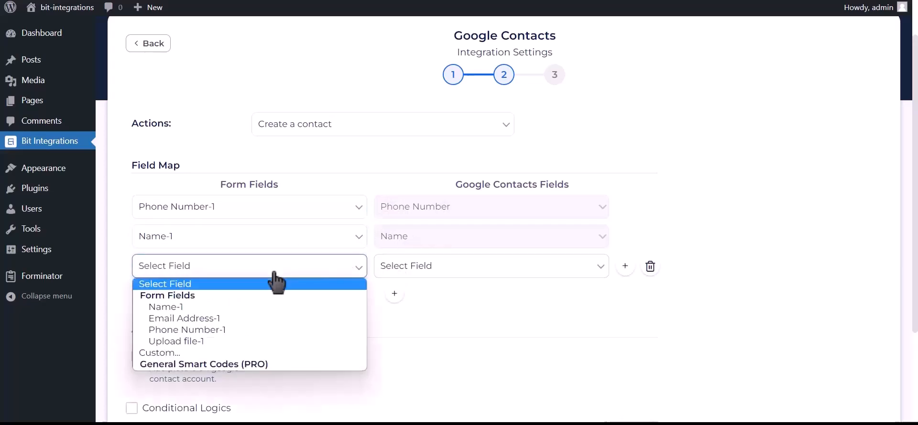
pyautogui.click(234, 319)
pyautogui.click(437, 278)
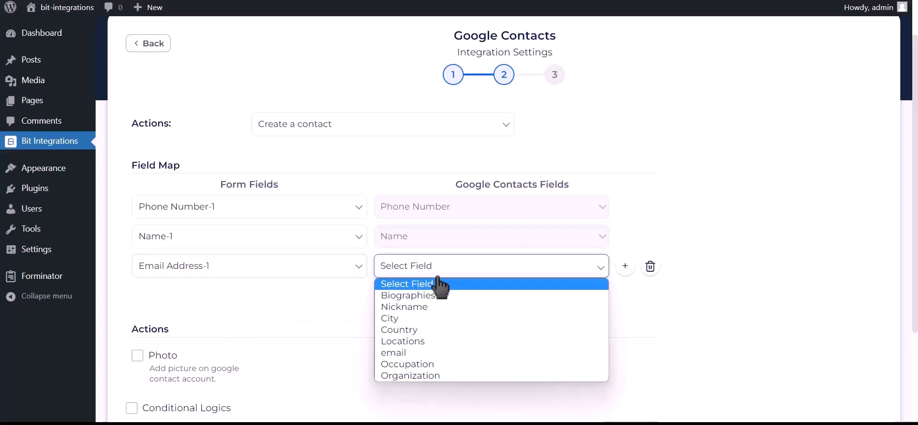
pyautogui.click(405, 360)
# Enable the Photo action with Upload file-1 as the file upload field.
pyautogui.scroll(-2, 378, 324)
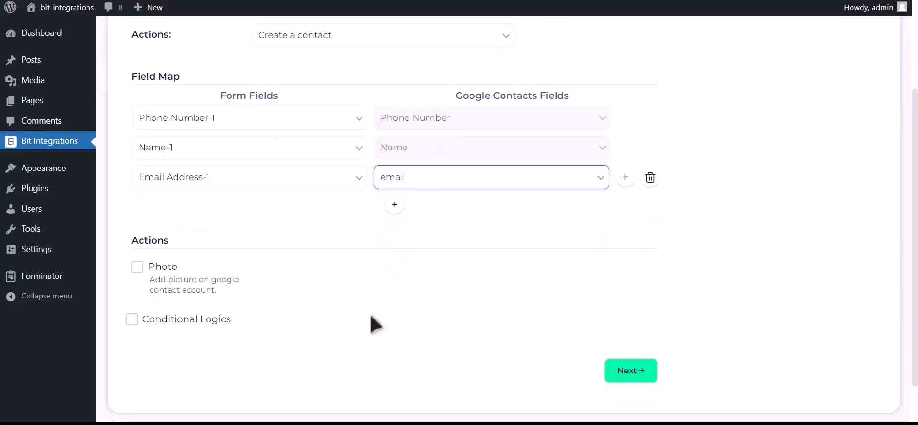
pyautogui.click(137, 257)
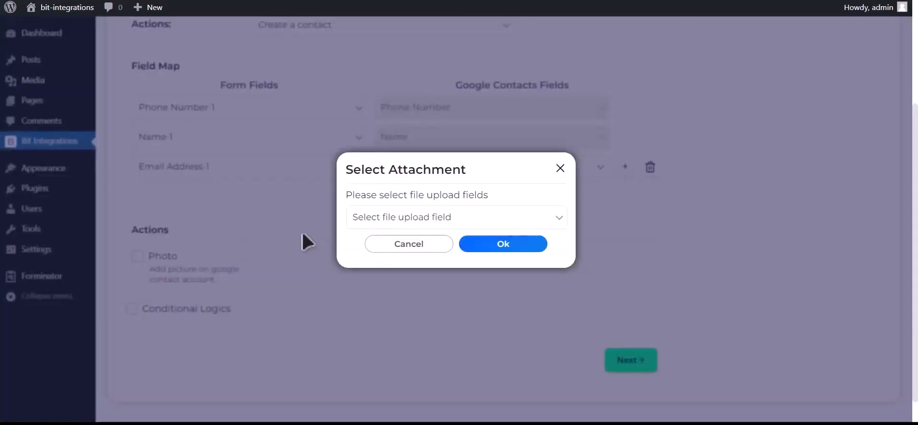
pyautogui.click(450, 221)
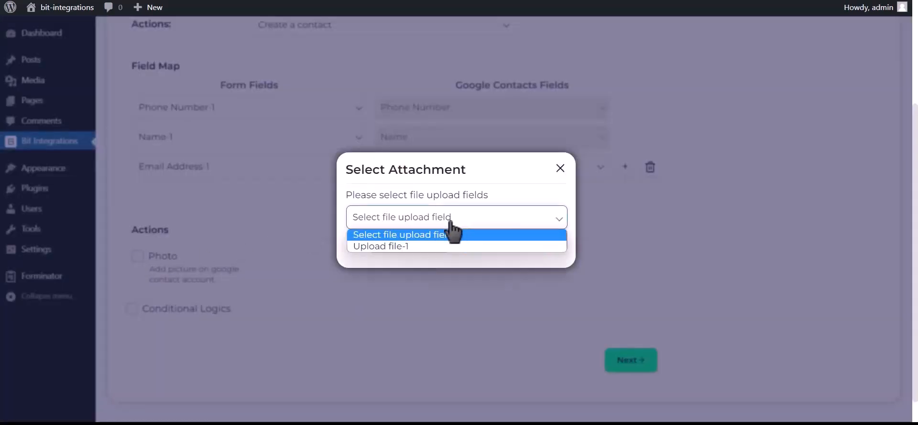
pyautogui.click(404, 246)
pyautogui.click(513, 244)
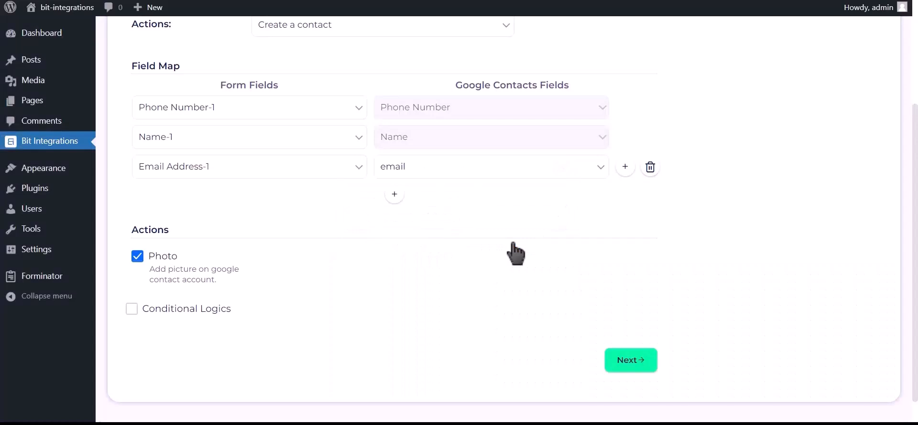
pyautogui.click(200, 311)
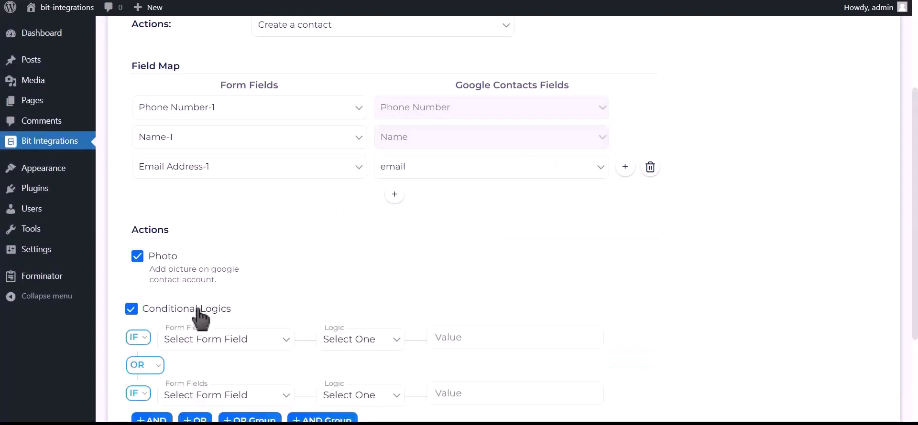
pyautogui.scroll(-2, 200, 317)
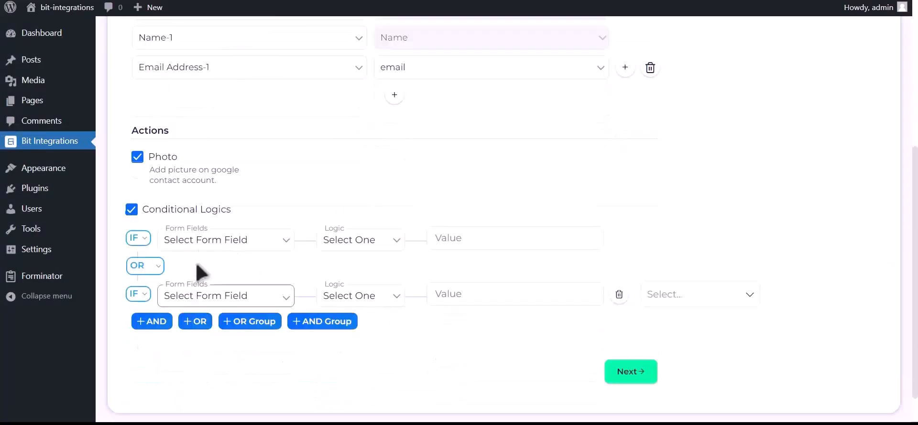
pyautogui.click(203, 210)
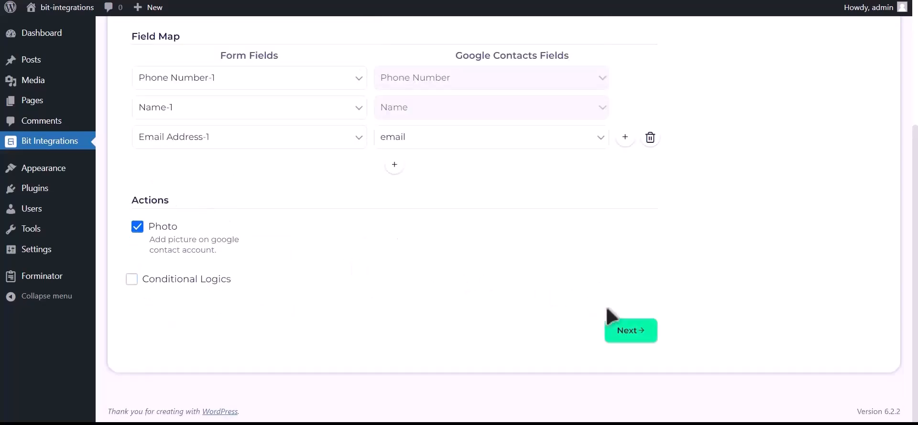
# Proceed to the final stage of the integration settings, then finish and save the Google Contacts integration.
pyautogui.click(639, 336)
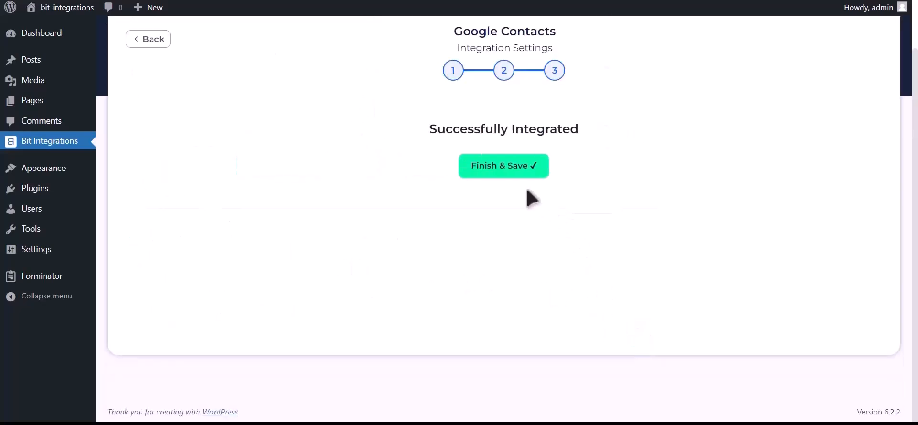
pyautogui.click(509, 174)
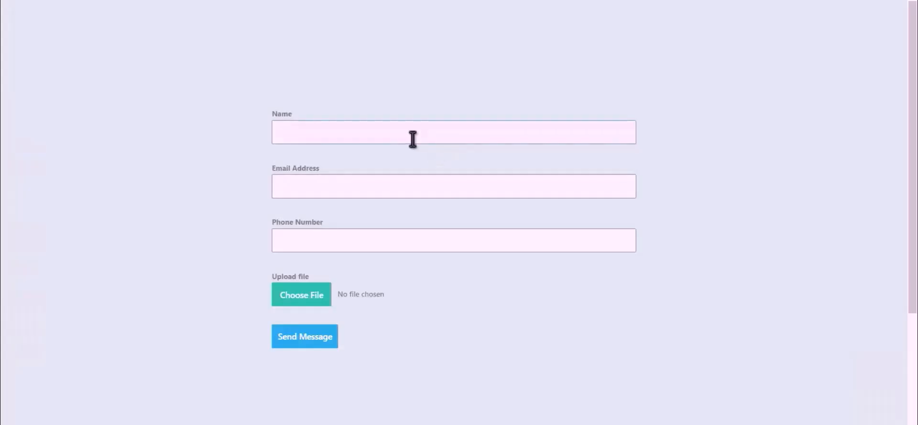
# On the published form page, enter Bit Integrations as the name for a test submission.
pyautogui.write('Bit Integrations')
# Fill in the contact's email address and phone number on the form.
pyautogui.click(445, 183)
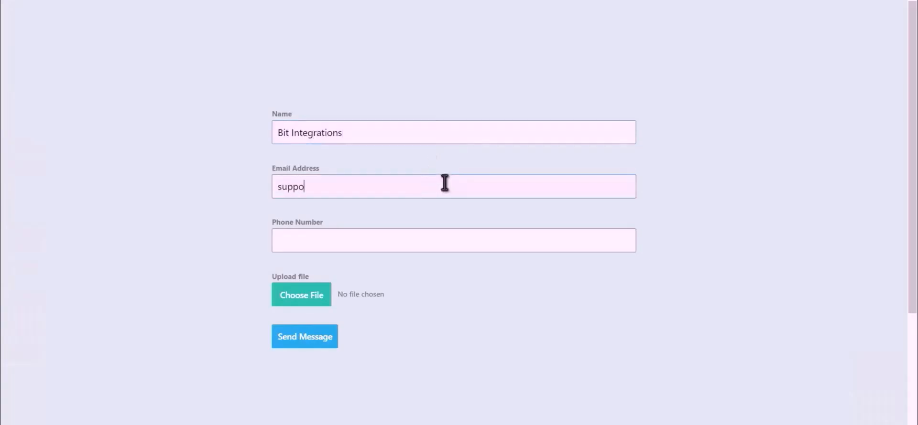
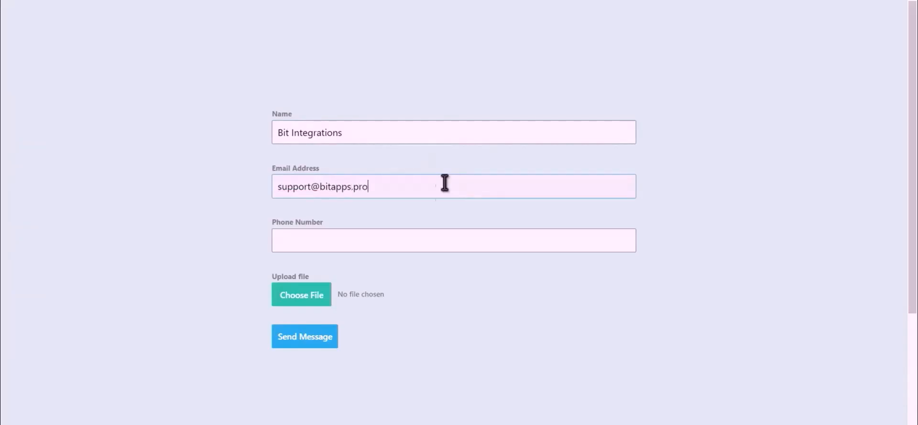
pyautogui.click(400, 244)
pyautogui.write('444555666')
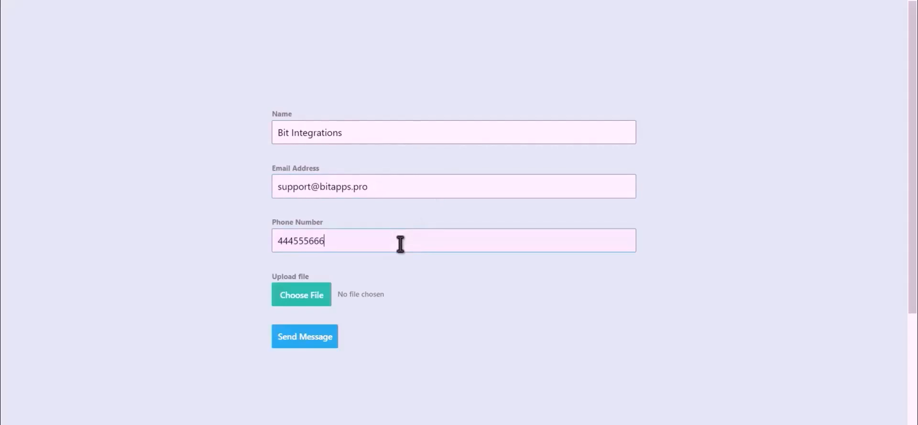
# Attach the image Bit Integrations.png as the upload file and submit the form.
pyautogui.click(288, 303)
pyautogui.click(288, 304)
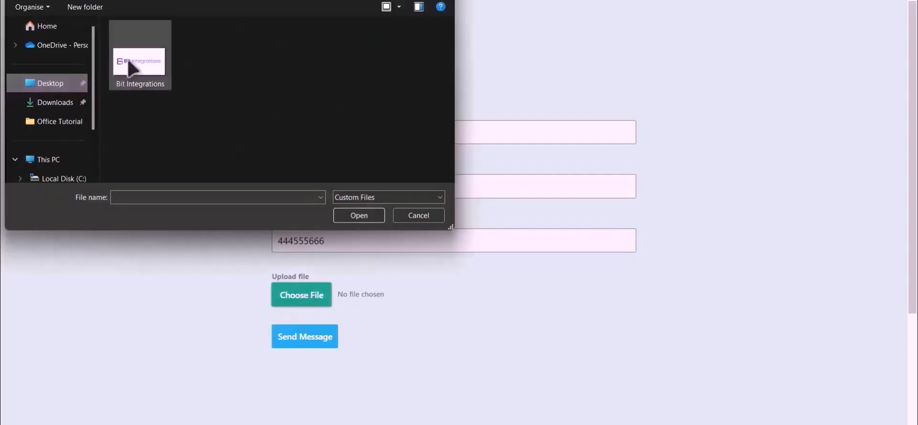
pyautogui.doubleClick(139, 56)
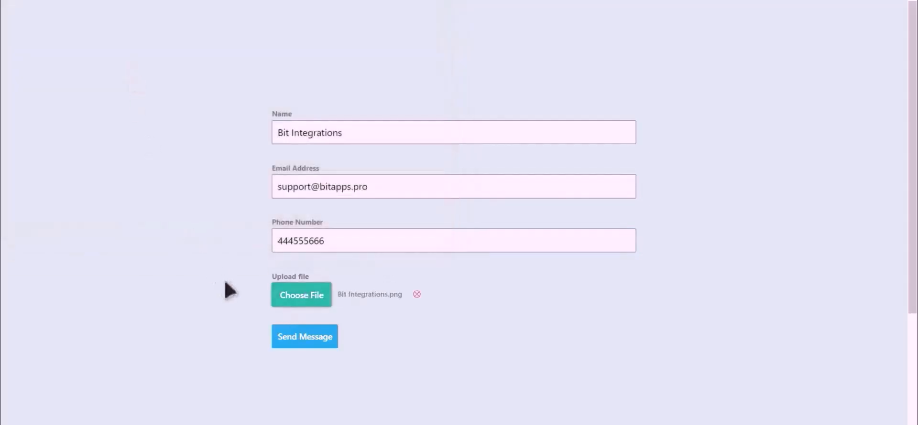
pyautogui.click(303, 340)
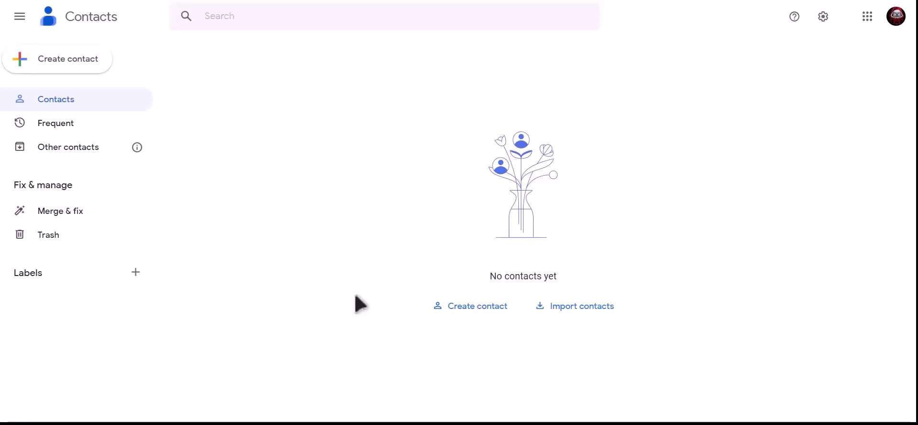
# Switch to Google Contacts, reload the contact list and open the Bit Integrations contact to check its details and photo.
pyautogui.click(65, 0)
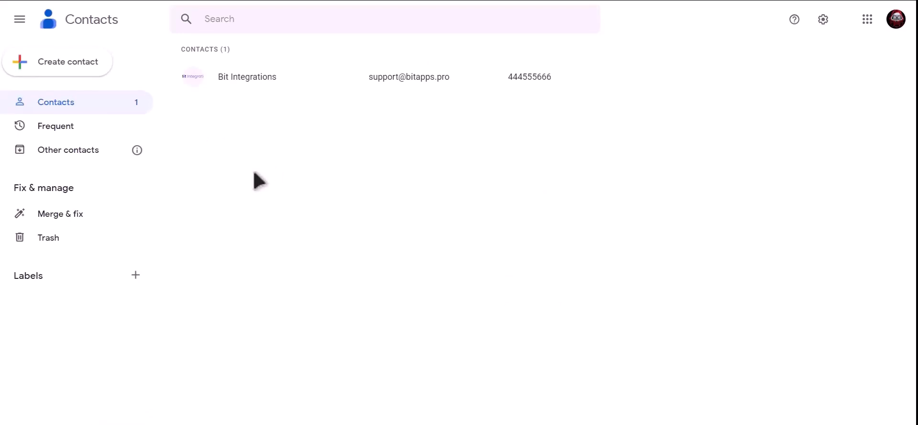
pyautogui.click(286, 78)
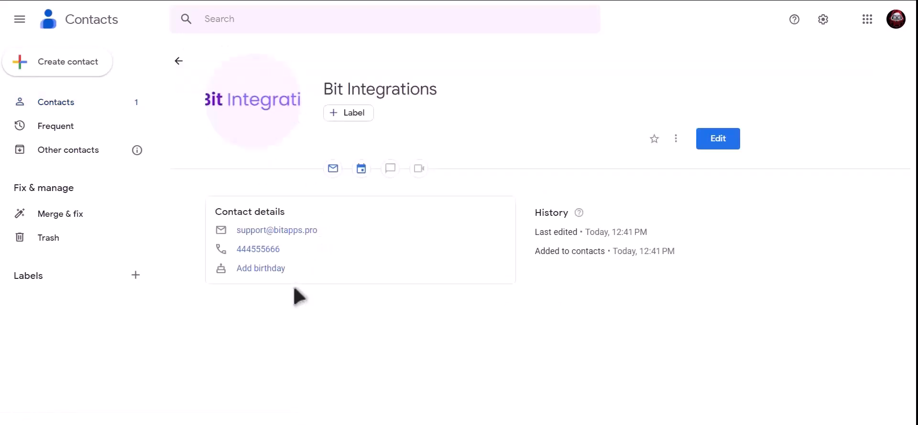